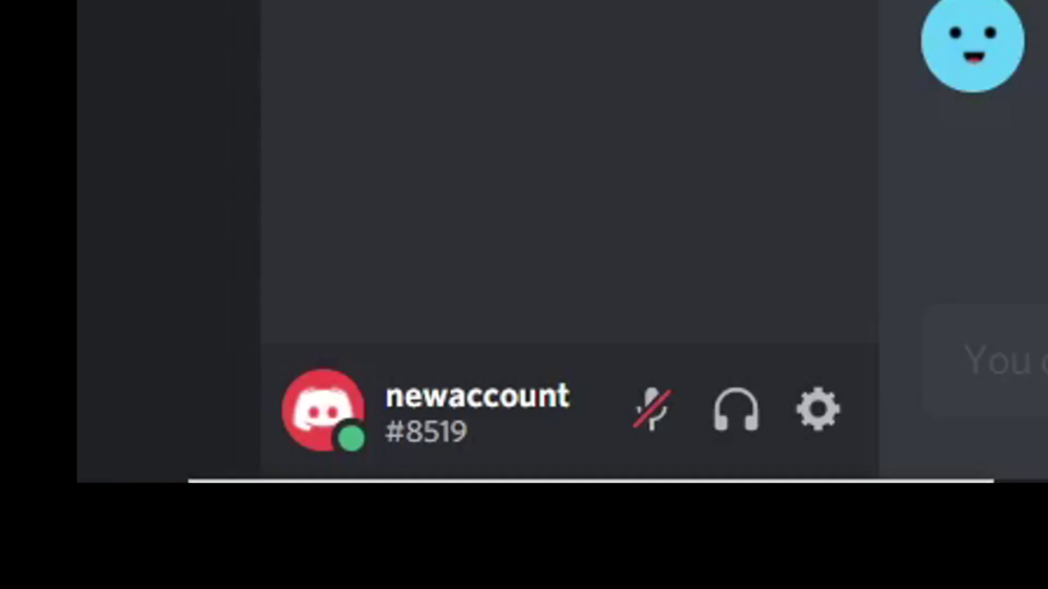
# React to MEE6's message in the verify channel with the white check mark, checking the newaccount member's roles before and after
pyautogui.click(959, 329)
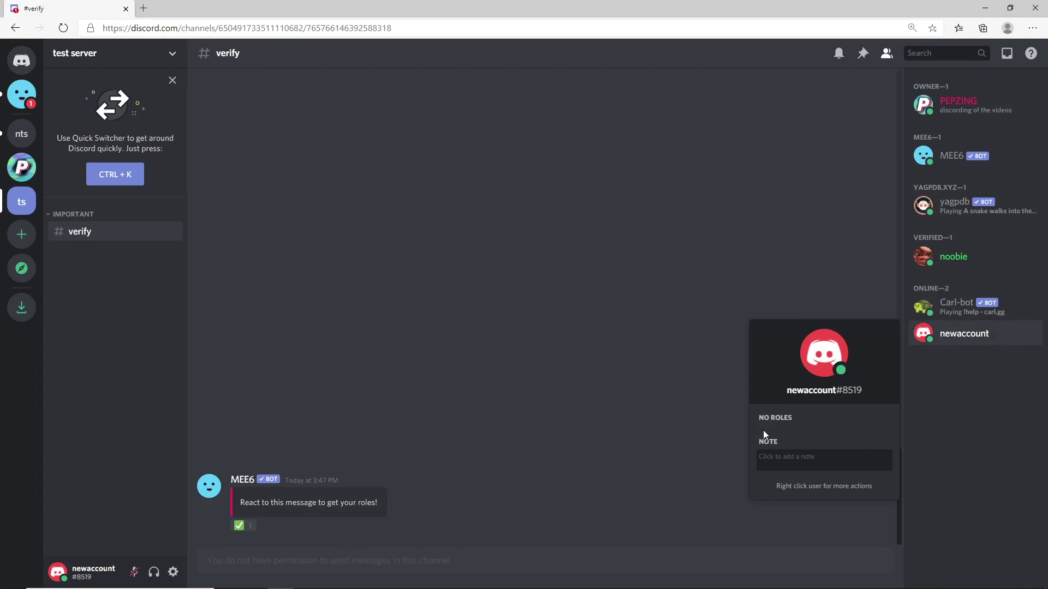
pyautogui.click(536, 264)
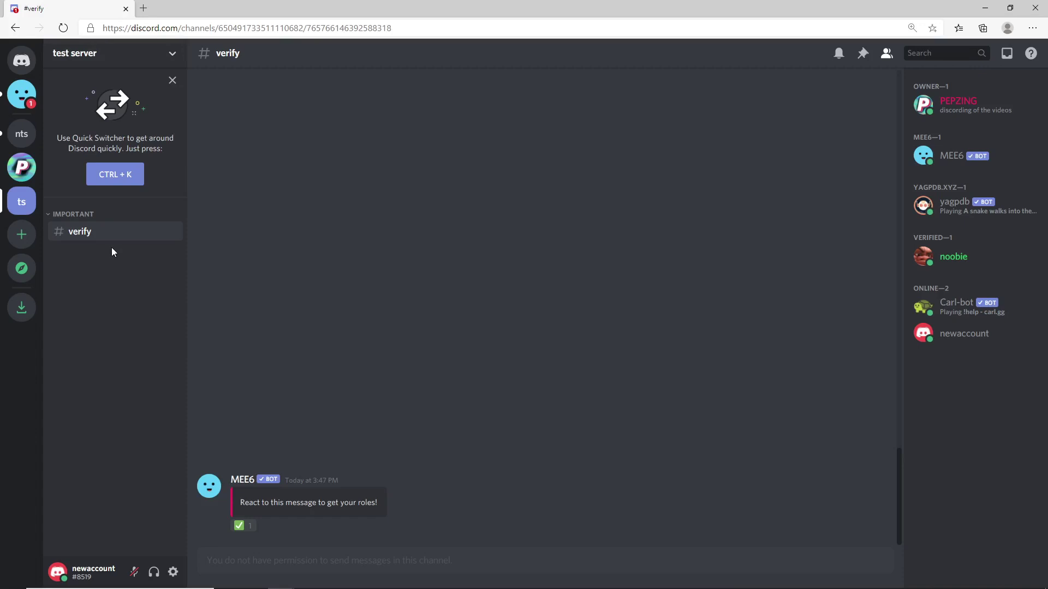
pyautogui.click(239, 527)
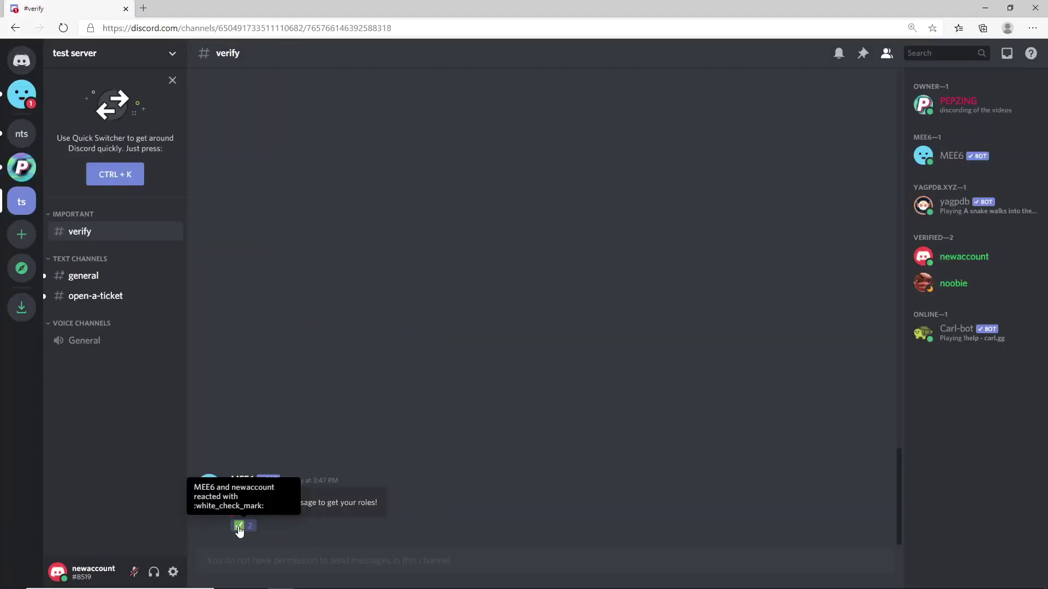
pyautogui.click(963, 256)
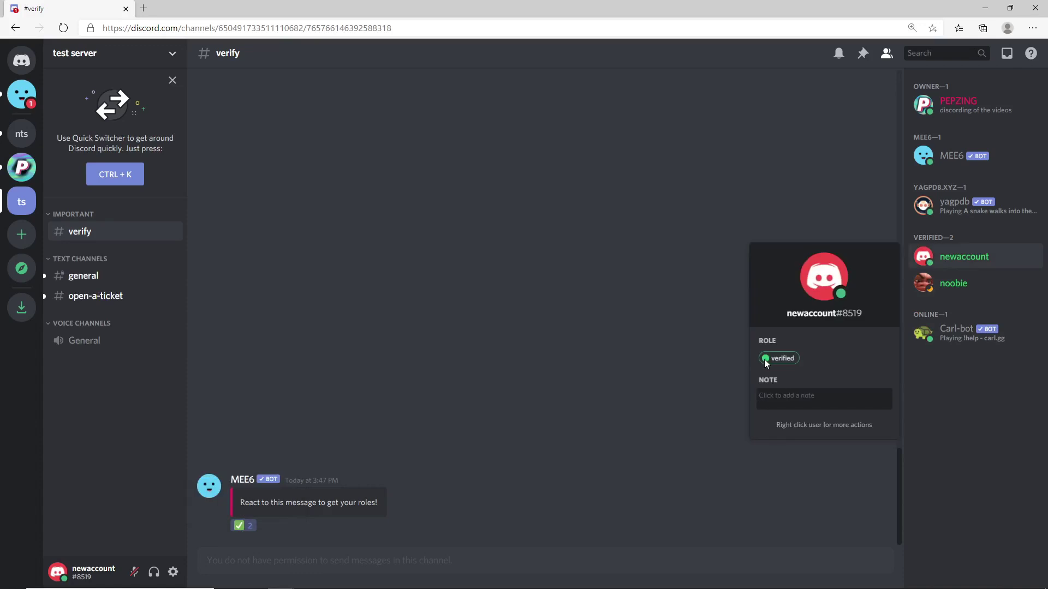
pyautogui.press('Escape')
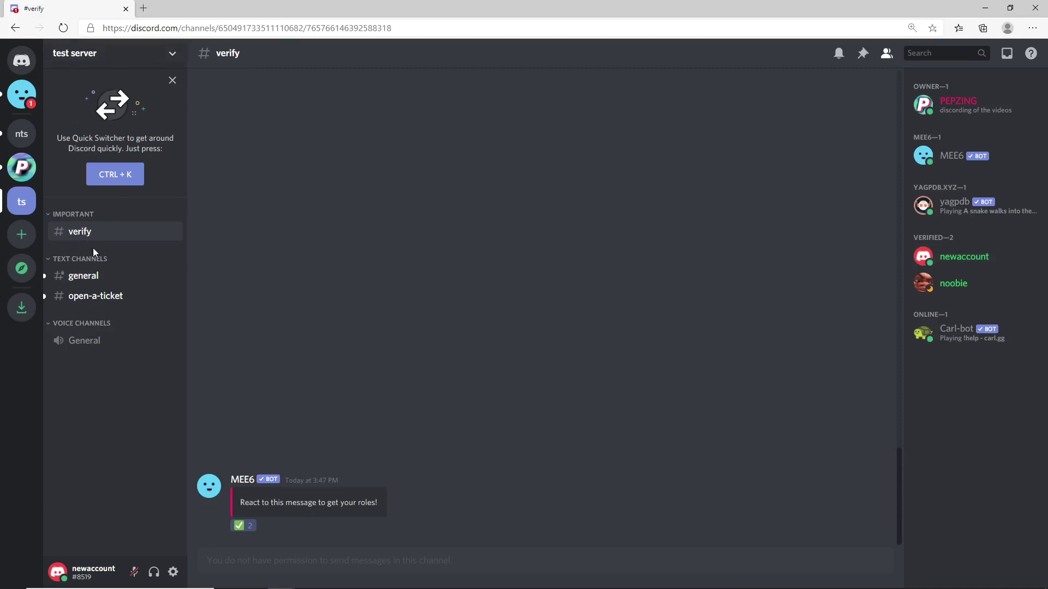
# Send the message "hi" in the test server's general text channel
pyautogui.click(84, 275)
pyautogui.write('hi')
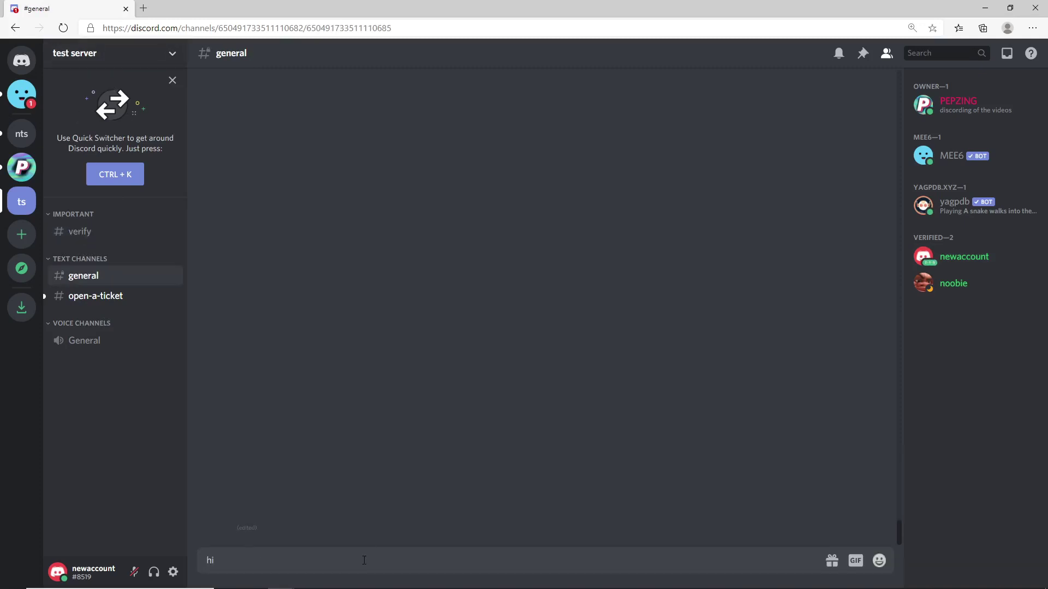
pyautogui.press('Return')
pyautogui.hotkey('alt', 'Up')
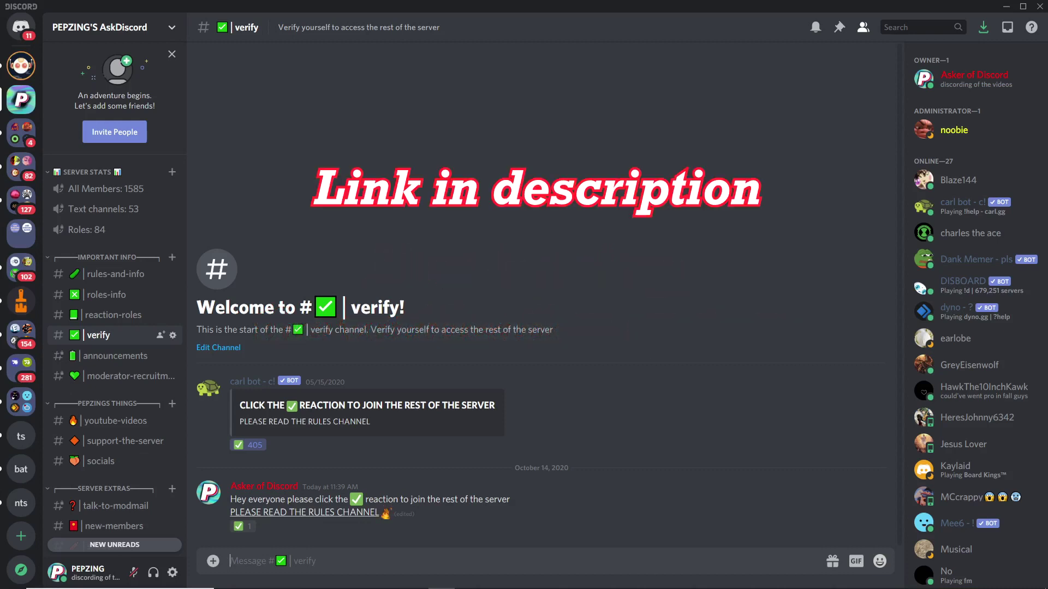
pyautogui.scroll(-2, 132, 335)
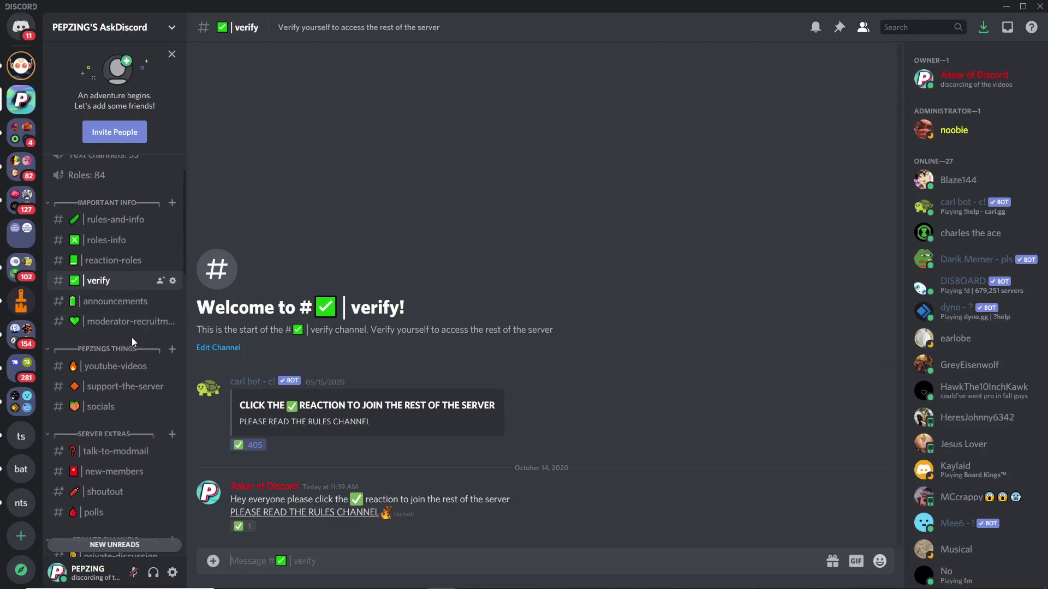
pyautogui.scroll(-3, 130, 336)
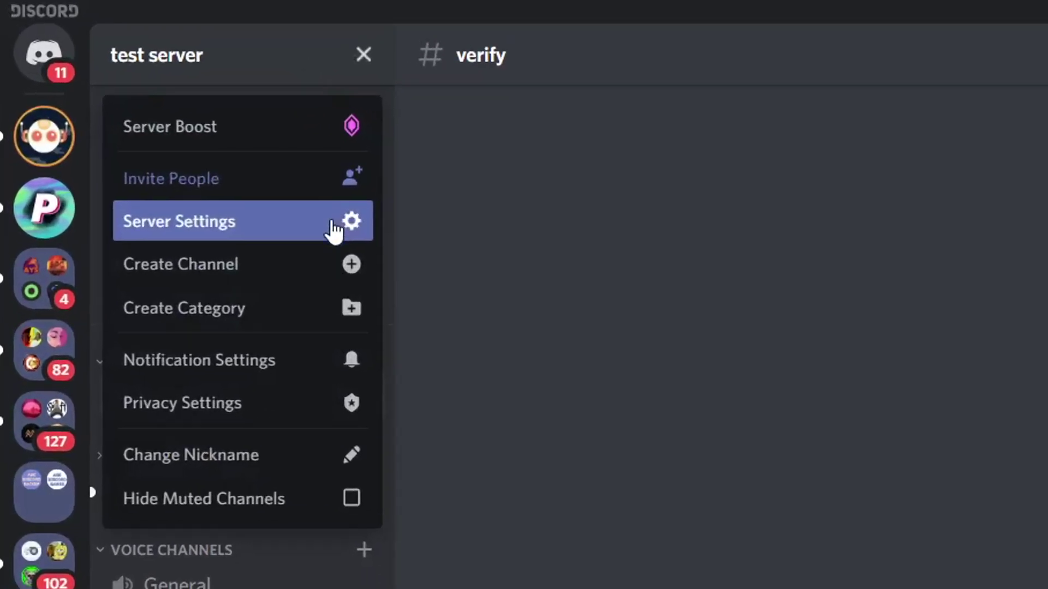
# Create a new role named "verified" in the test server's settings and give it the pink colour
pyautogui.click(332, 229)
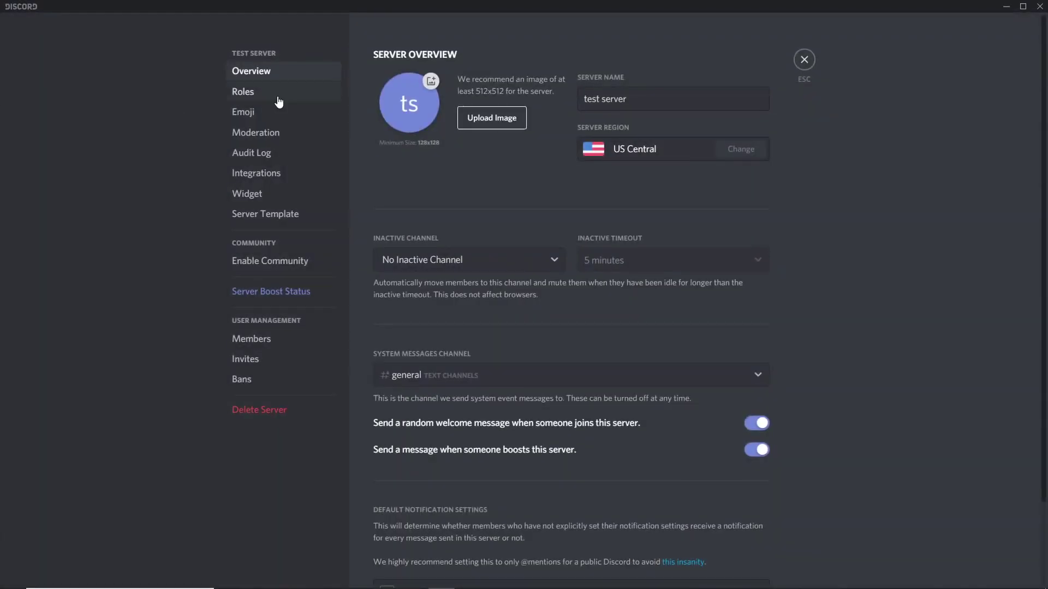
pyautogui.click(276, 94)
pyautogui.click(465, 54)
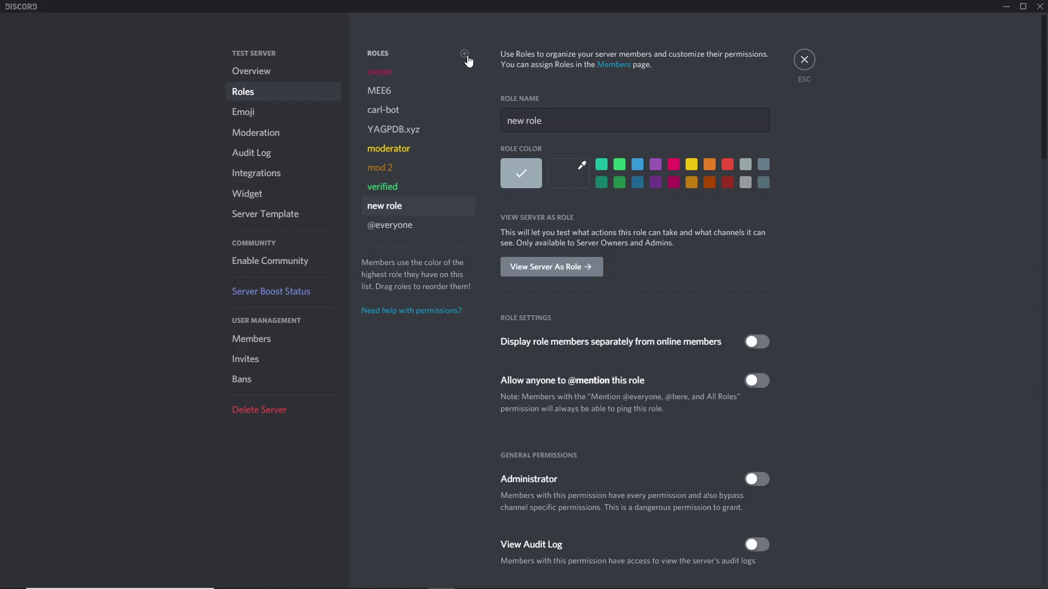
pyautogui.tripleClick(559, 128)
pyautogui.write('verified')
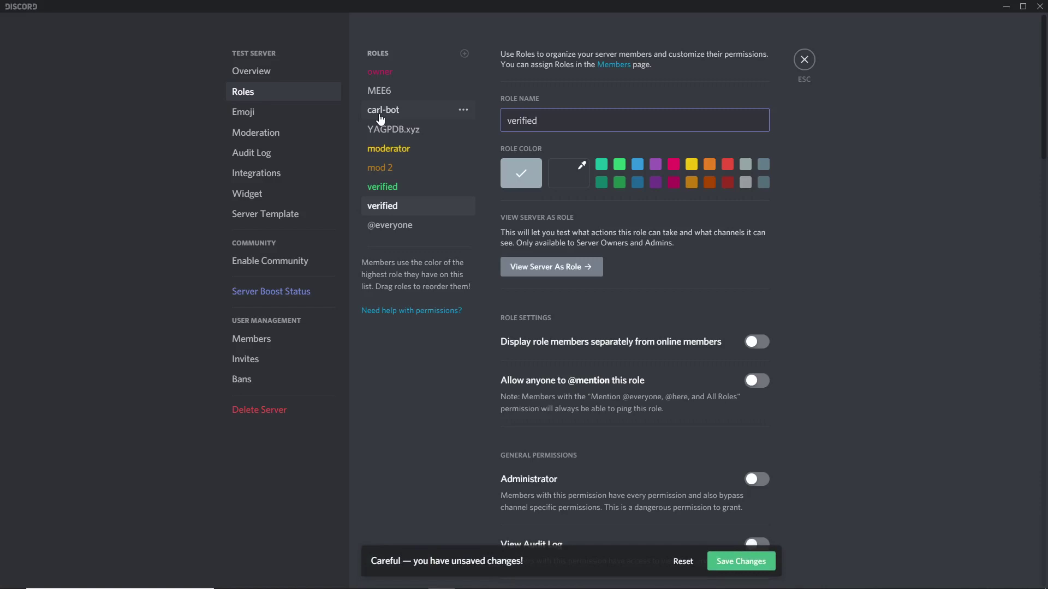
pyautogui.click(680, 167)
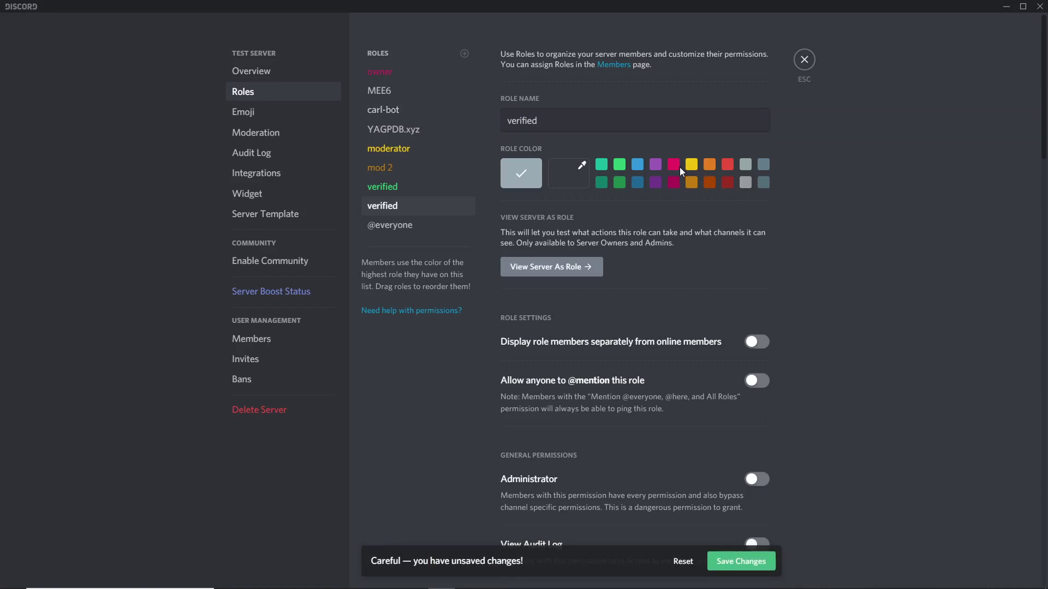
pyautogui.click(679, 167)
# Try allowing the new role to see channels, send messages and read message history, and discard the unsaved changes
pyautogui.scroll(-10, 836, 251)
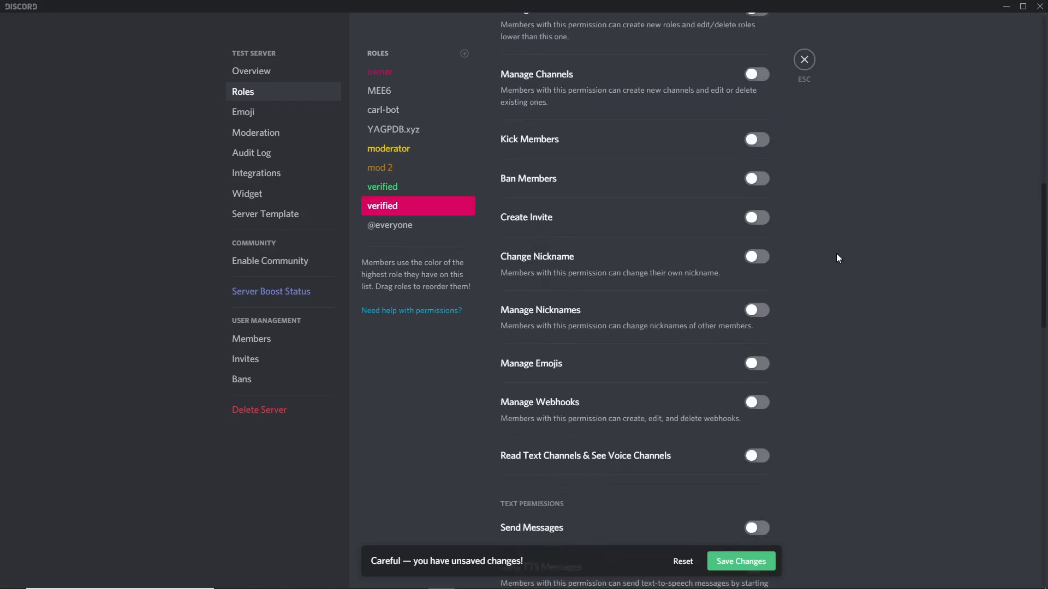
pyautogui.scroll(-4, 839, 258)
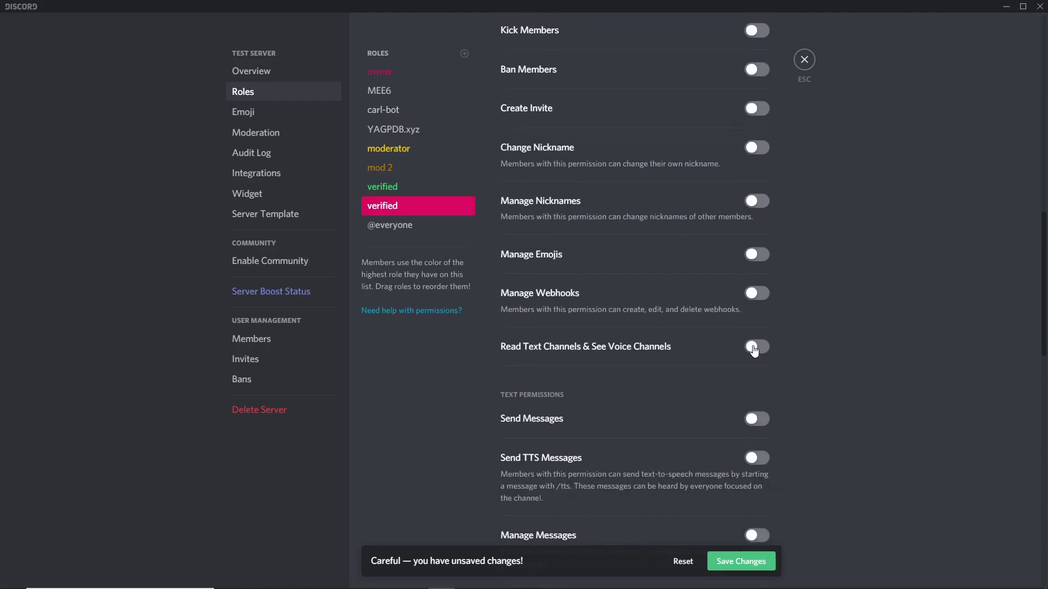
pyautogui.click(754, 347)
pyautogui.scroll(-4, 752, 350)
pyautogui.click(751, 316)
pyautogui.scroll(-4, 789, 409)
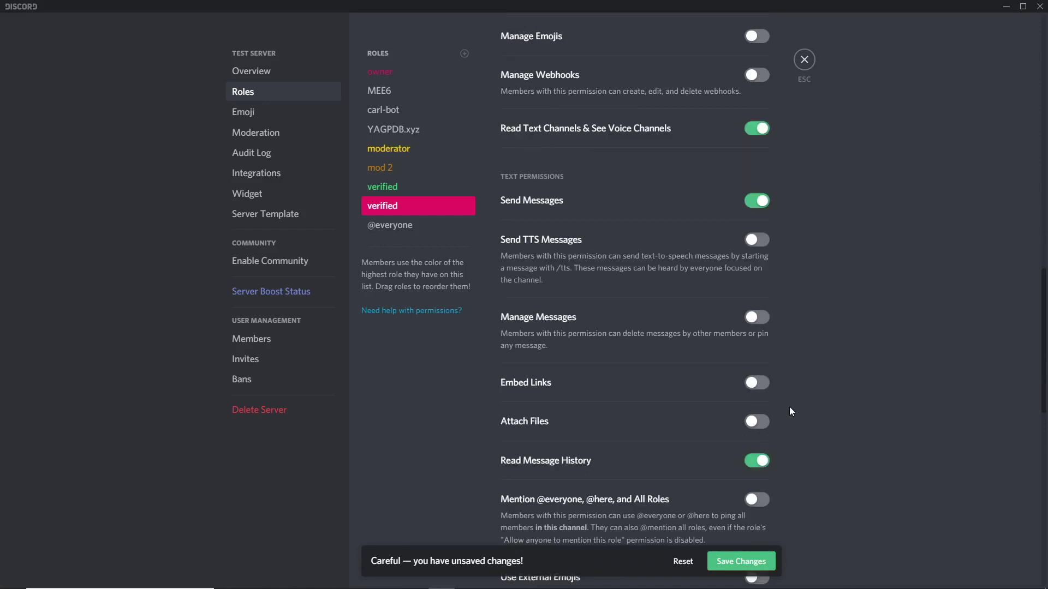
pyautogui.click(683, 561)
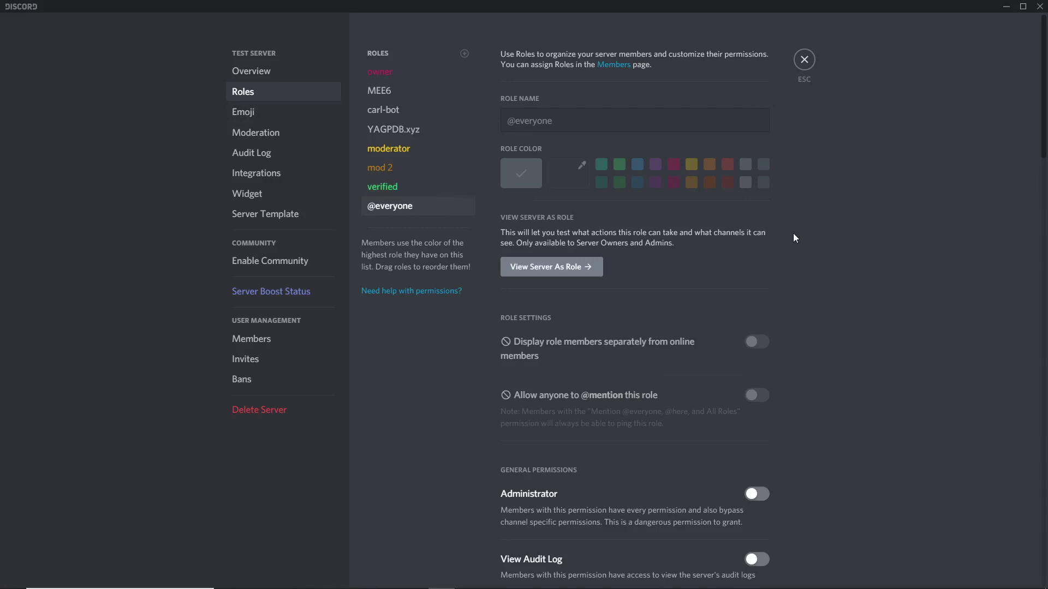
pyautogui.scroll(-12, 792, 232)
pyautogui.scroll(-15, 789, 224)
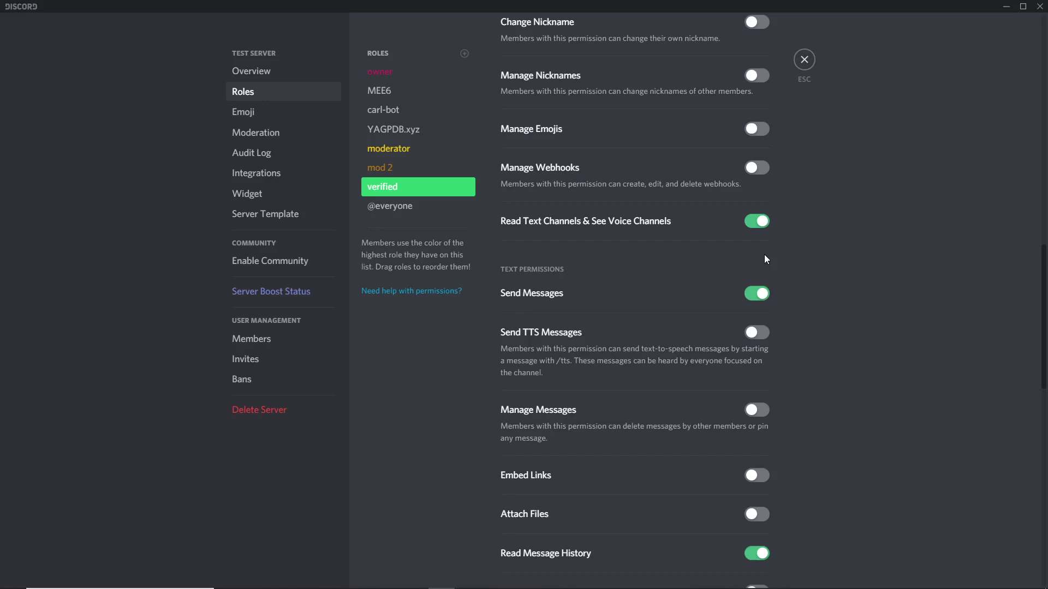
pyautogui.click(804, 63)
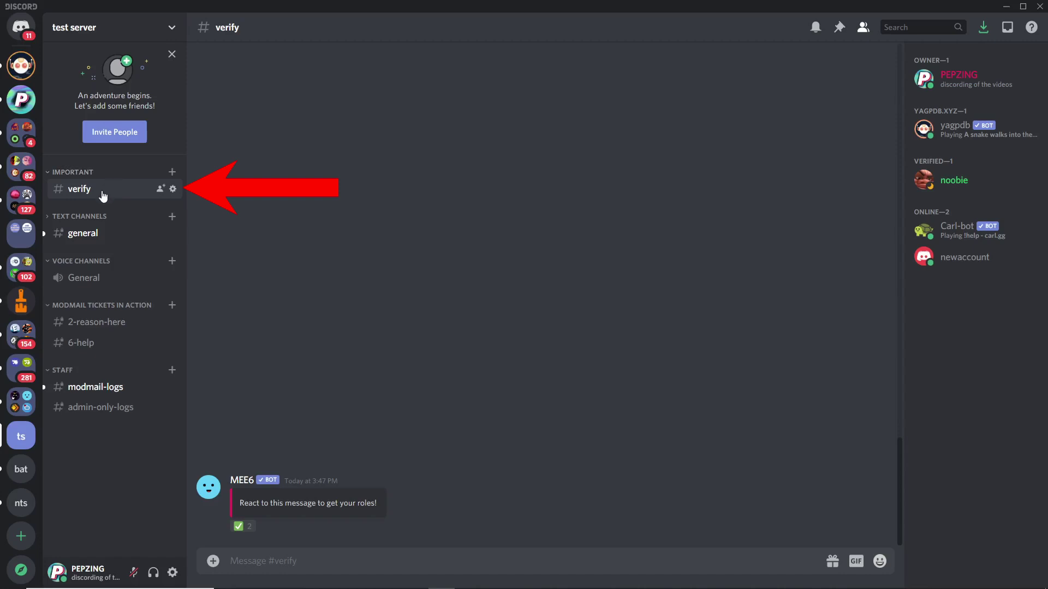
# In the verify channel's permissions, deny the verified role Read Messages and Read Message History, and save the changes
pyautogui.click(172, 188)
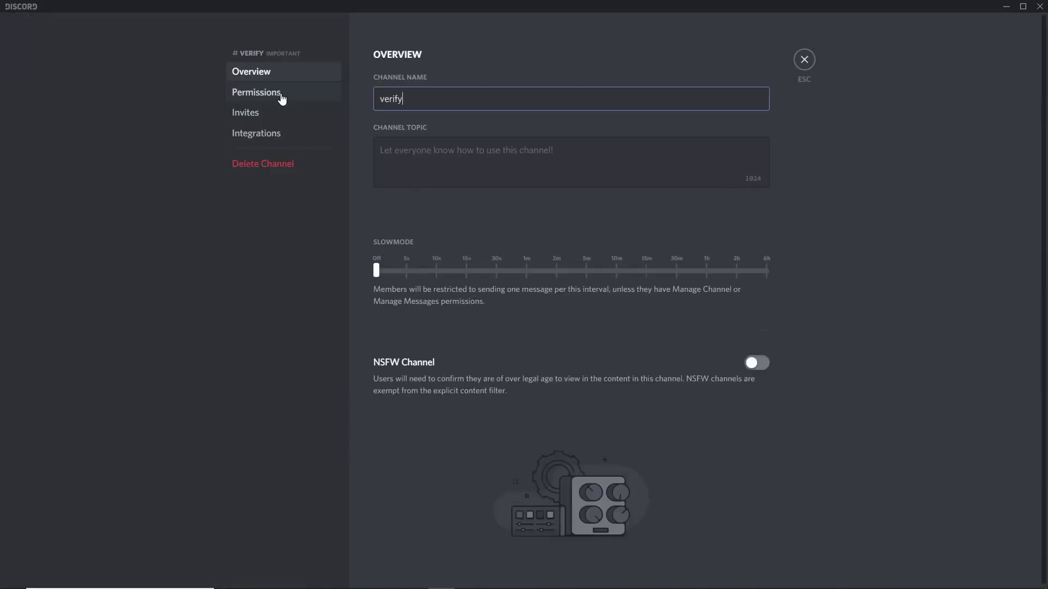
pyautogui.click(281, 98)
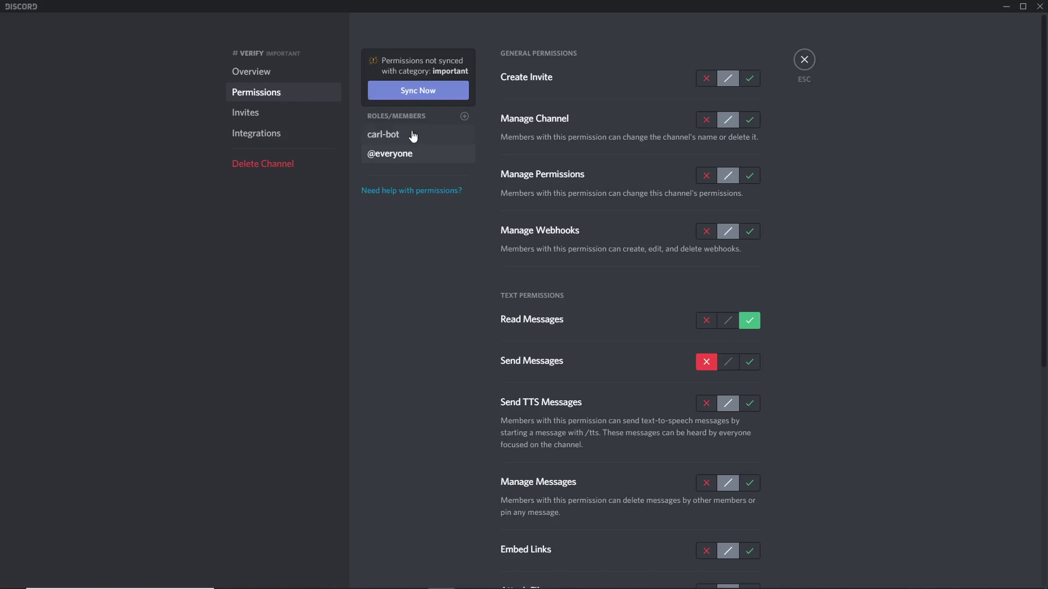
pyautogui.scroll(-1, 657, 256)
pyautogui.scroll(-1, 656, 256)
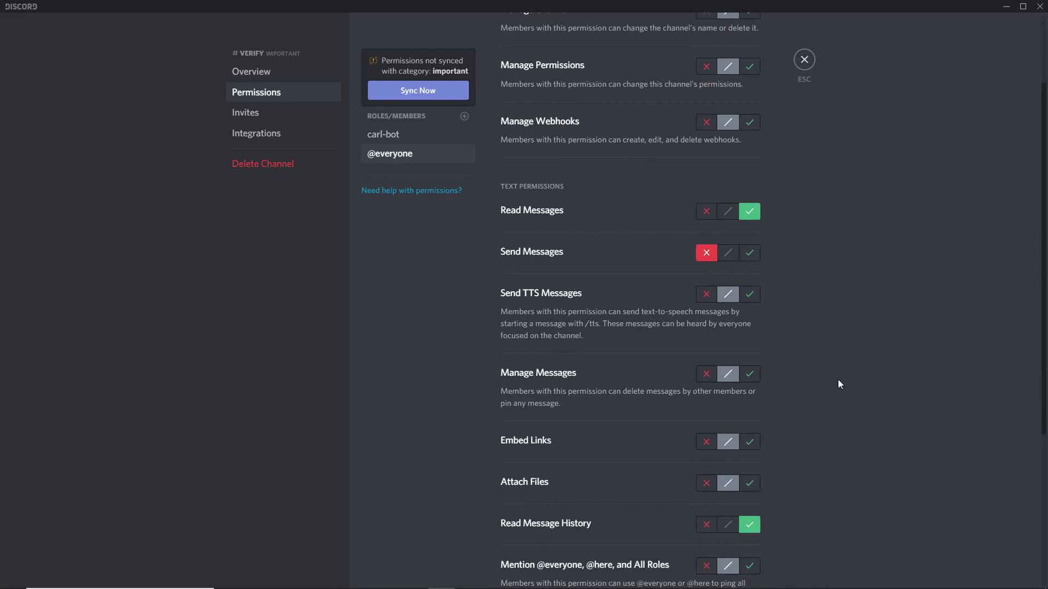
pyautogui.scroll(-2, 774, 132)
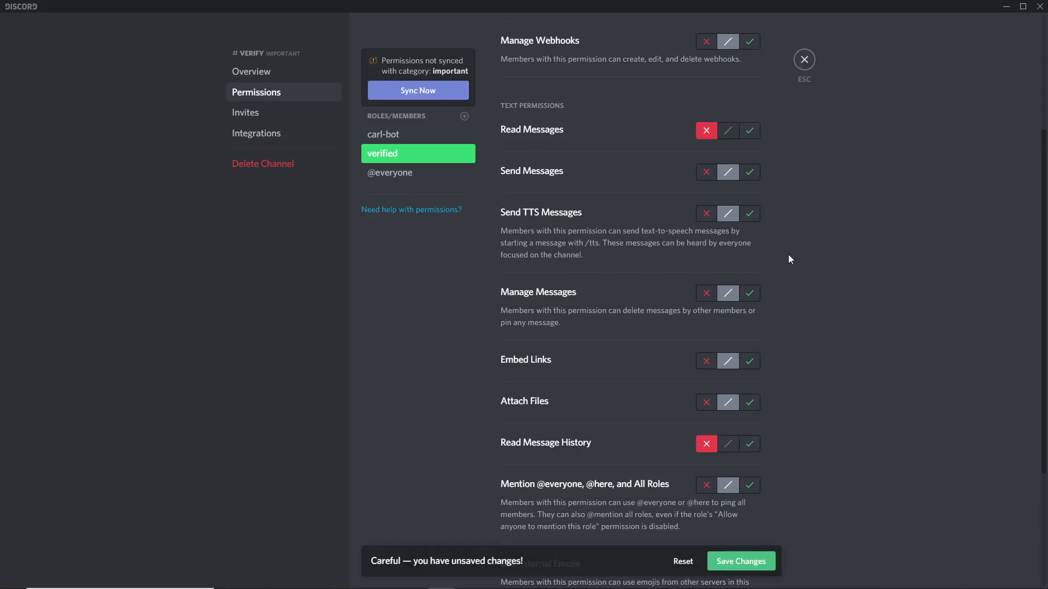
pyautogui.click(741, 562)
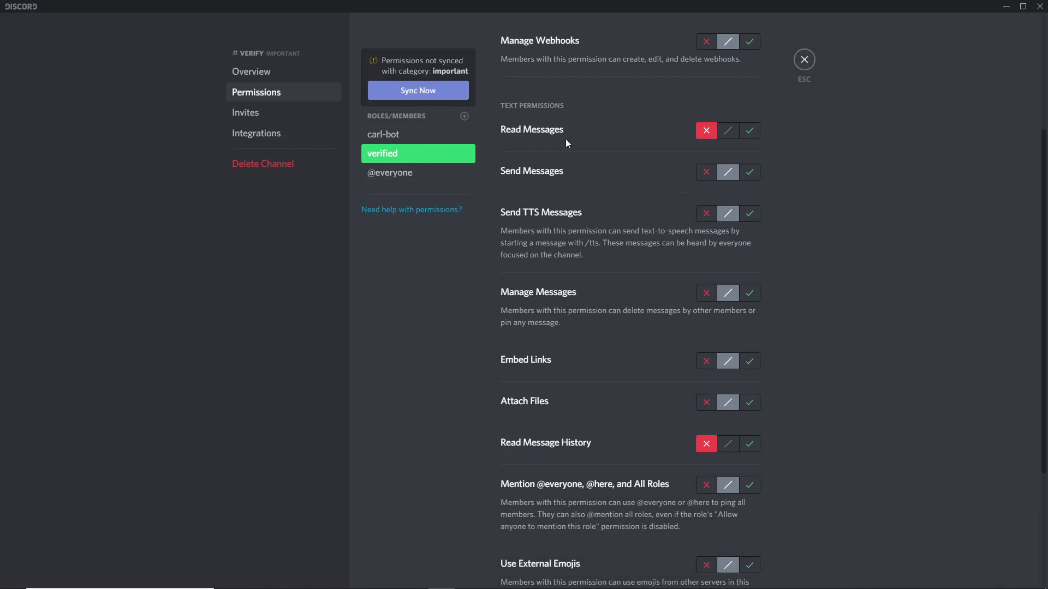
pyautogui.click(804, 59)
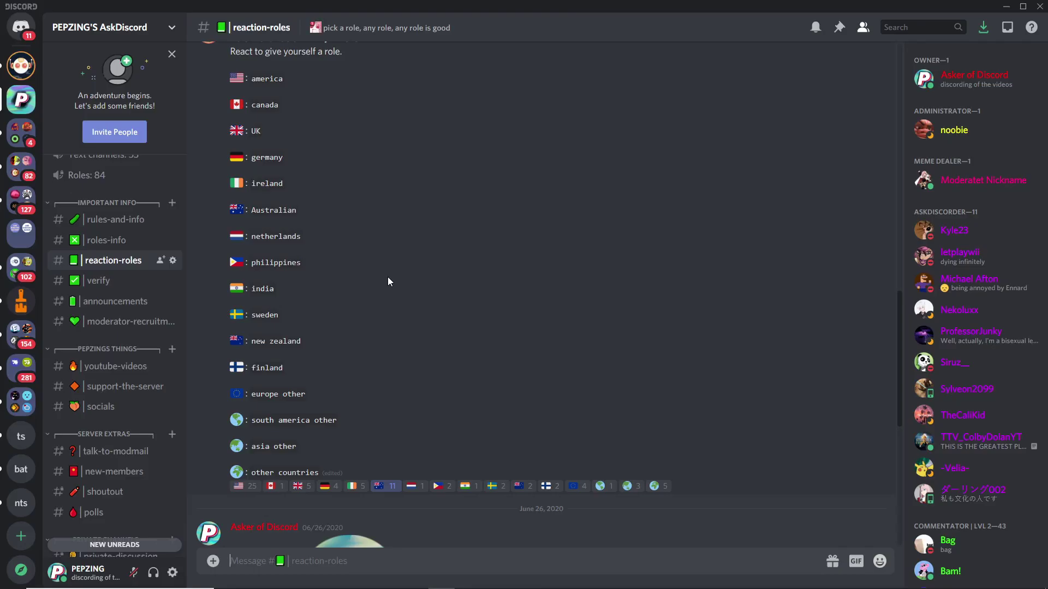
pyautogui.scroll(-6, 473, 293)
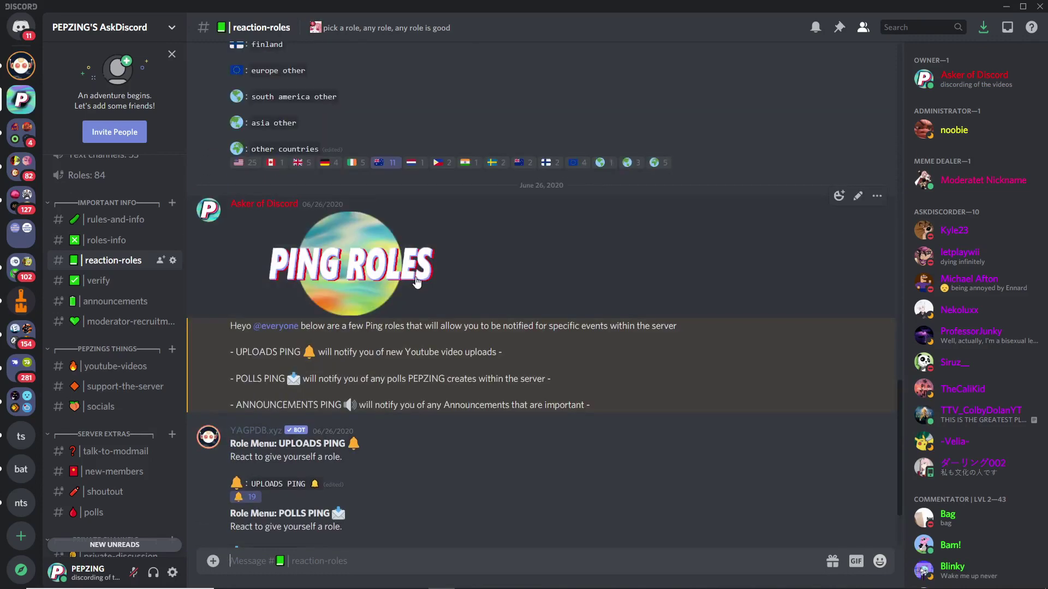
pyautogui.scroll(4, 414, 282)
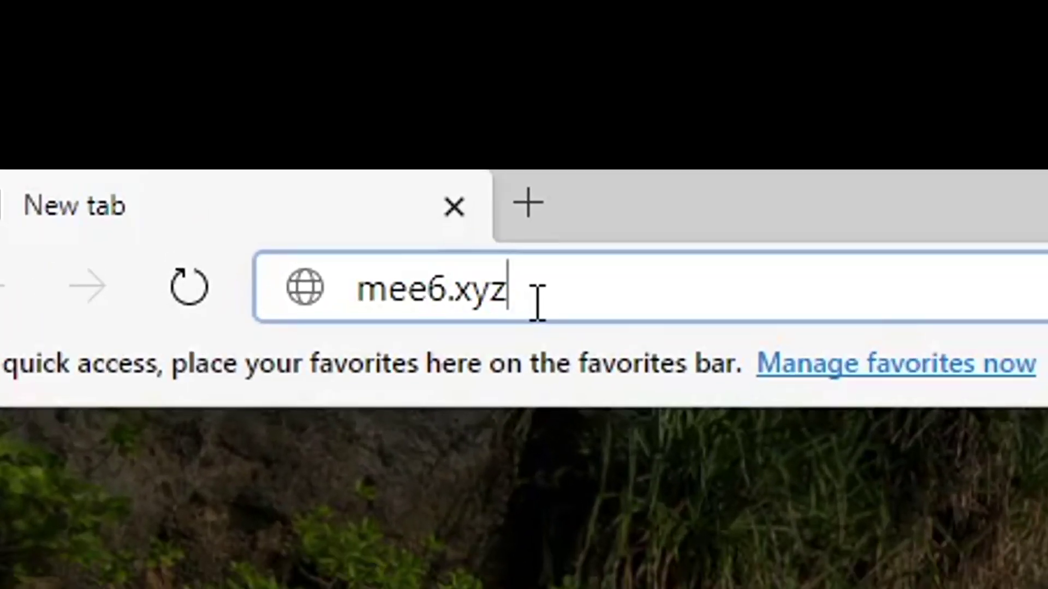
# Switch to the browser, go to mee6.xyz, log in with the Discord account and open the server selection page
pyautogui.press('Return')
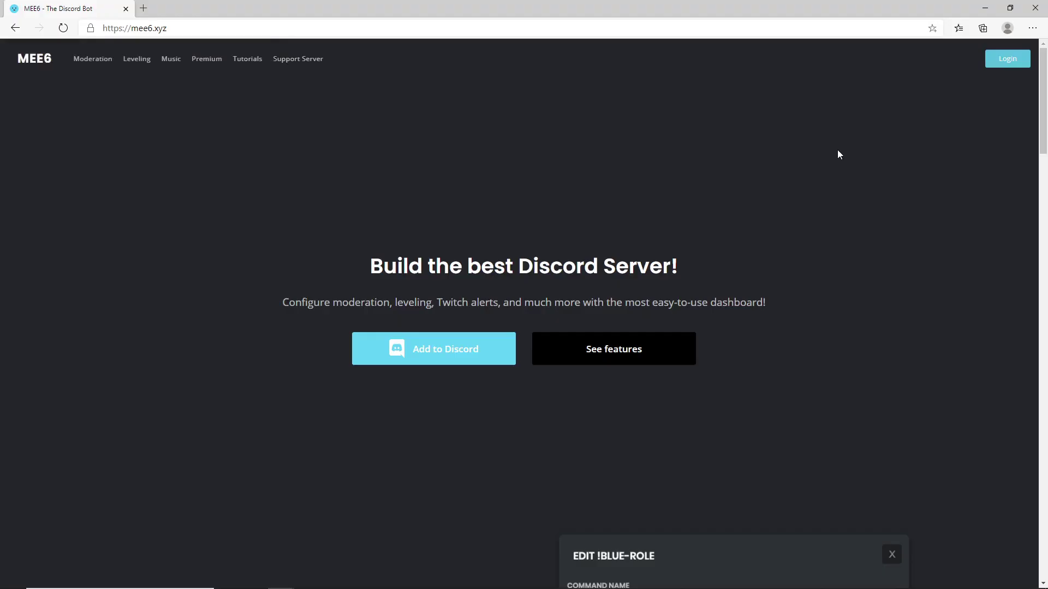
pyautogui.click(1011, 69)
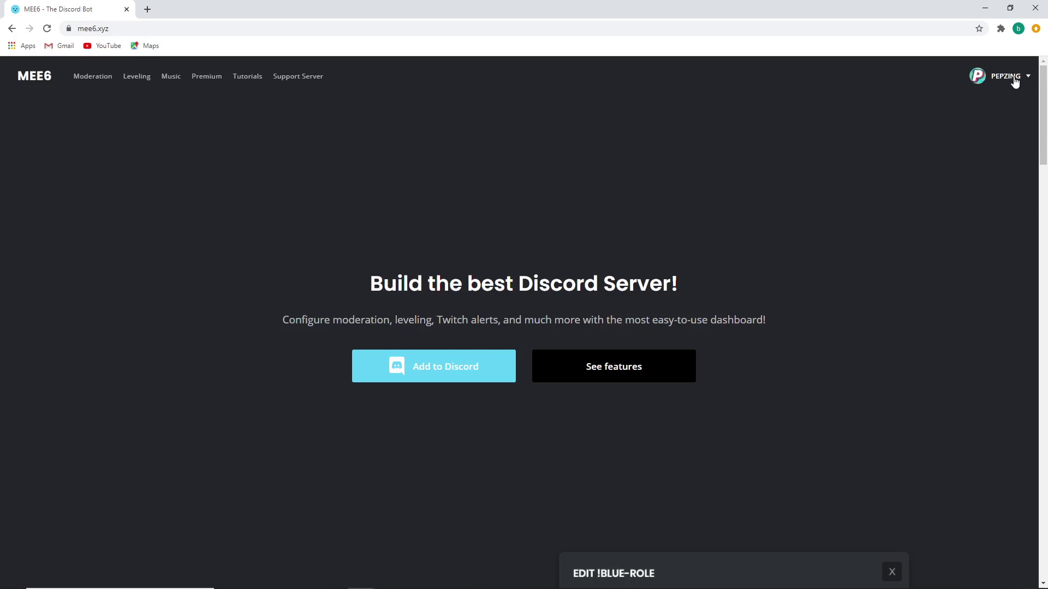
pyautogui.click(989, 111)
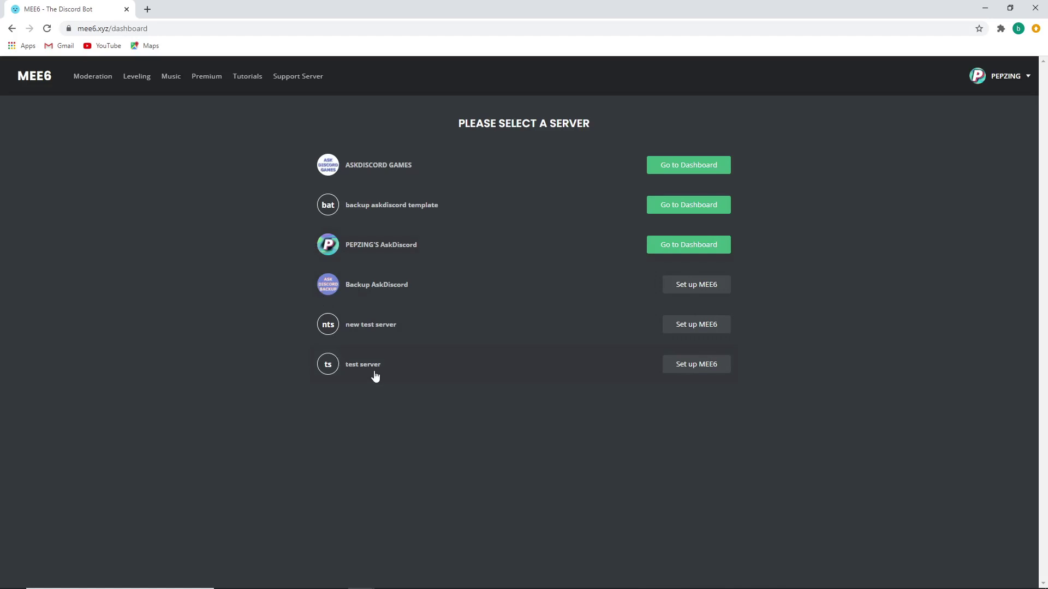
# Set up MEE6 on the test server, withholding the Administrator permission while granting the other requested permissions, and authorize the bot
pyautogui.click(702, 369)
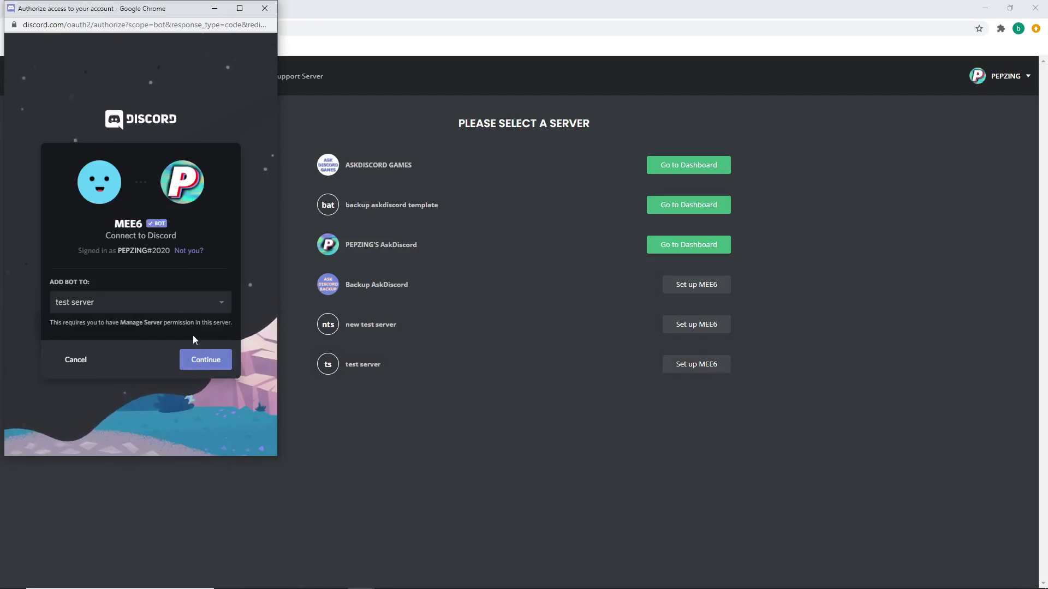
pyautogui.click(207, 366)
pyautogui.scroll(-1, 120, 273)
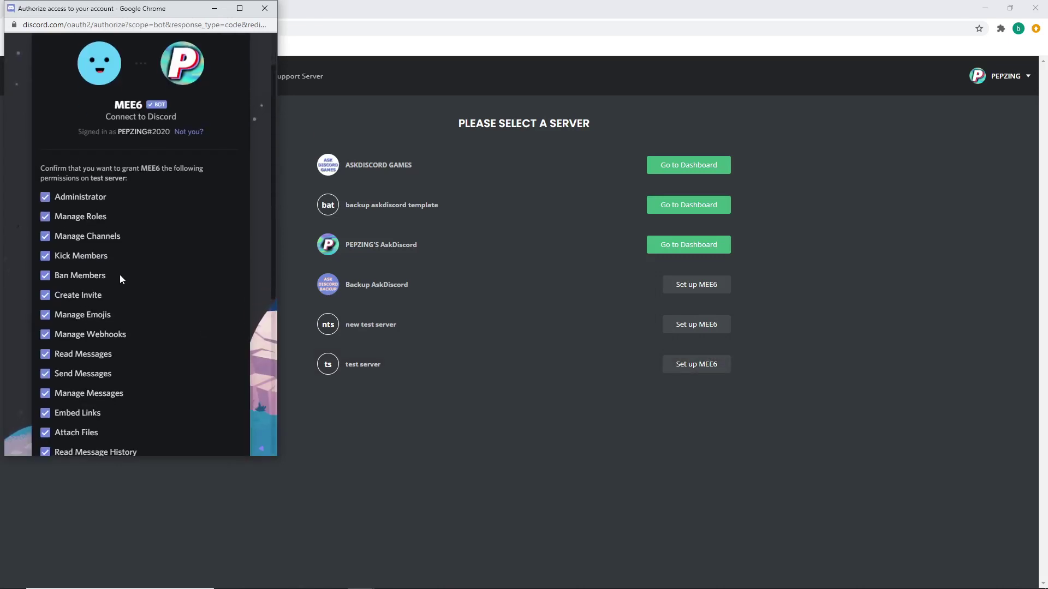
pyautogui.scroll(-5, 157, 203)
pyautogui.scroll(5, 157, 204)
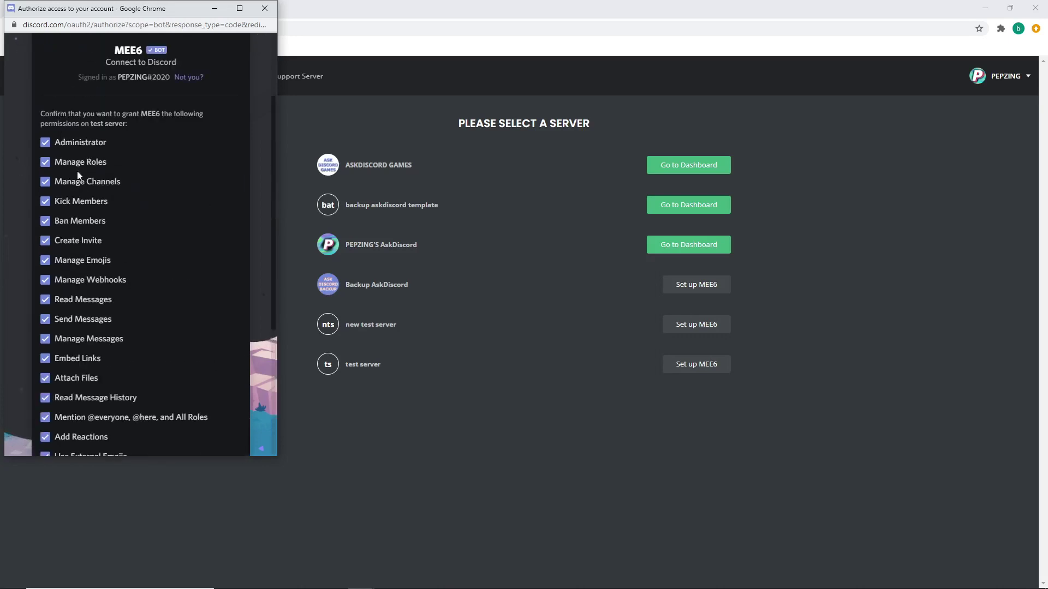
pyautogui.click(45, 142)
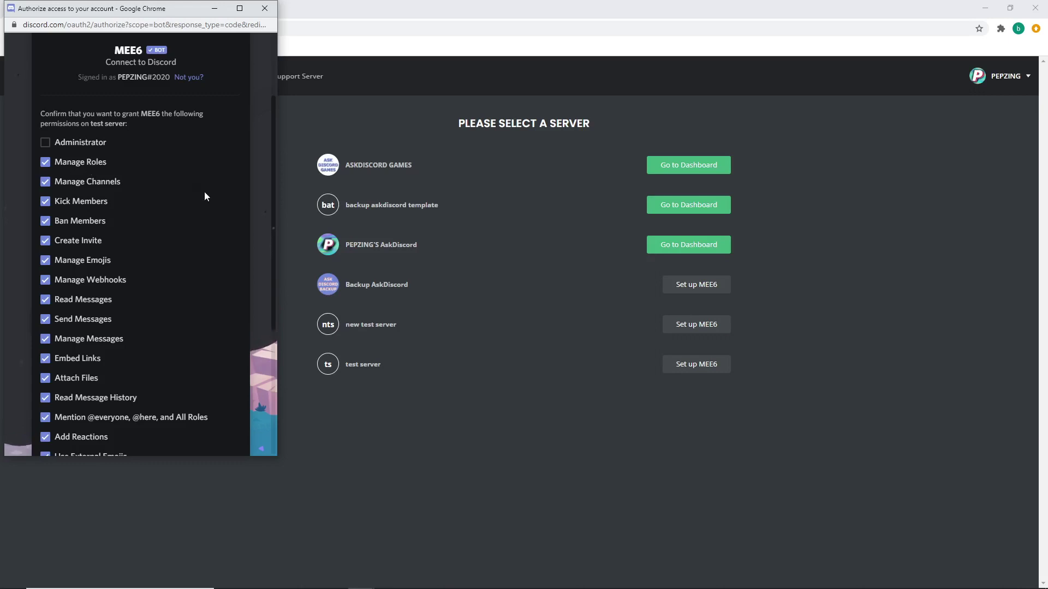
pyautogui.scroll(-2, 88, 128)
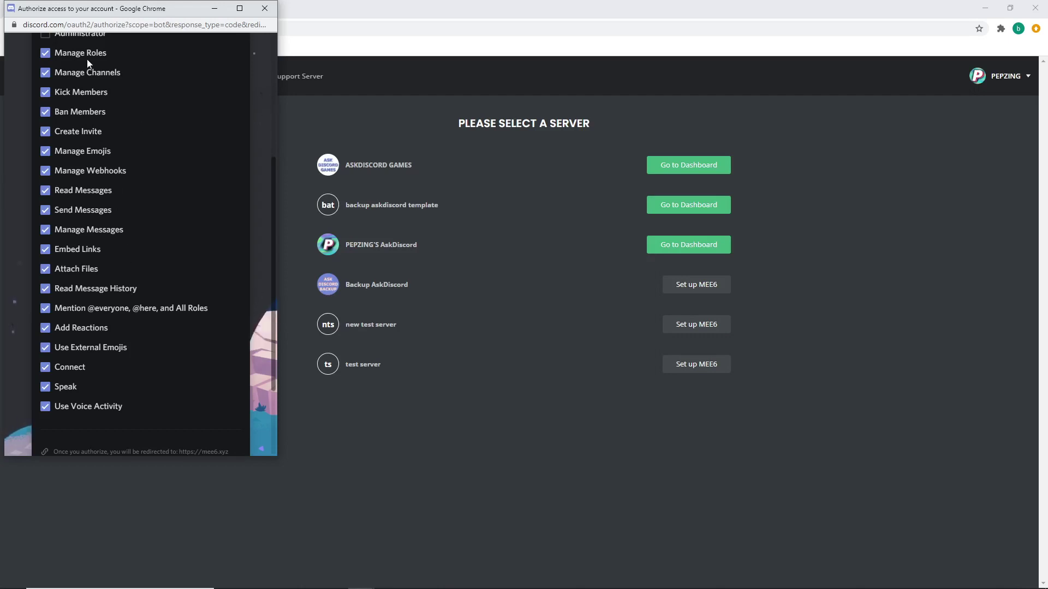
pyautogui.click(166, 338)
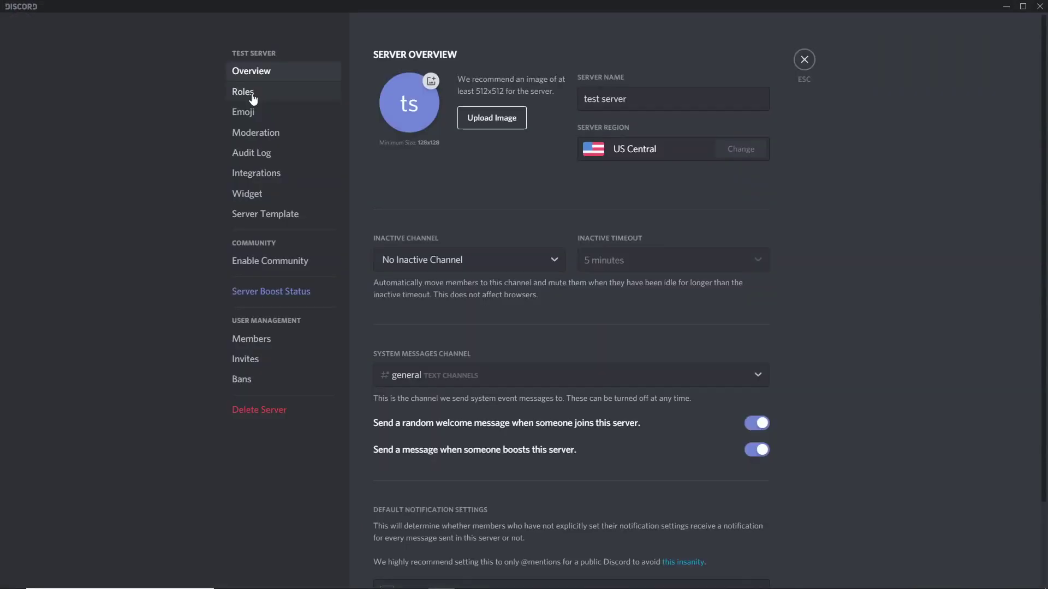
# Switch to Discord's role settings for the test server, move the MEE6 role directly below the owner role, and save the changes
pyautogui.click(252, 99)
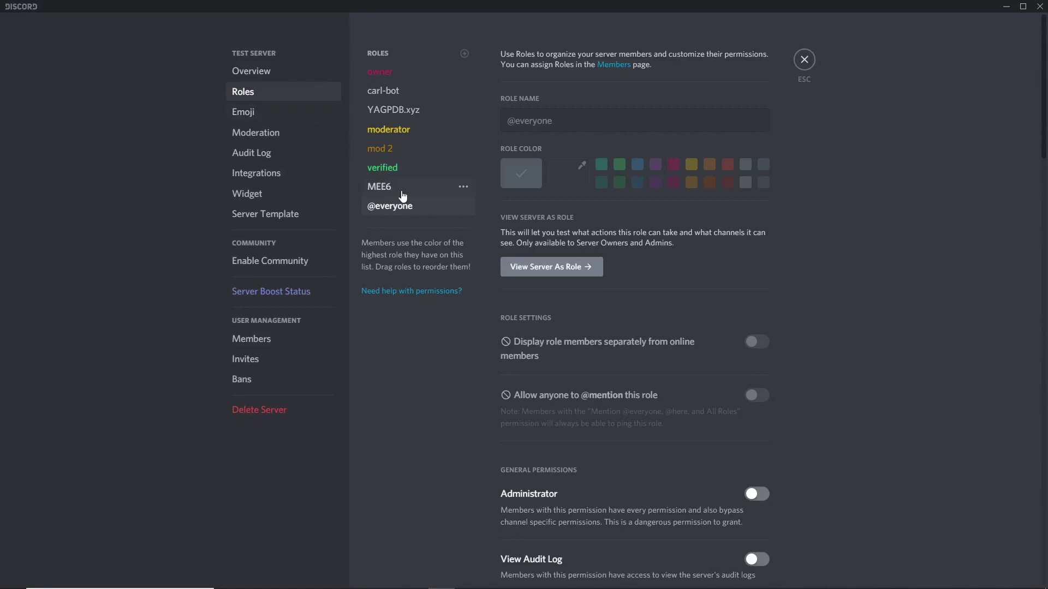
pyautogui.moveTo(402, 196); pyautogui.dragTo(402, 89)
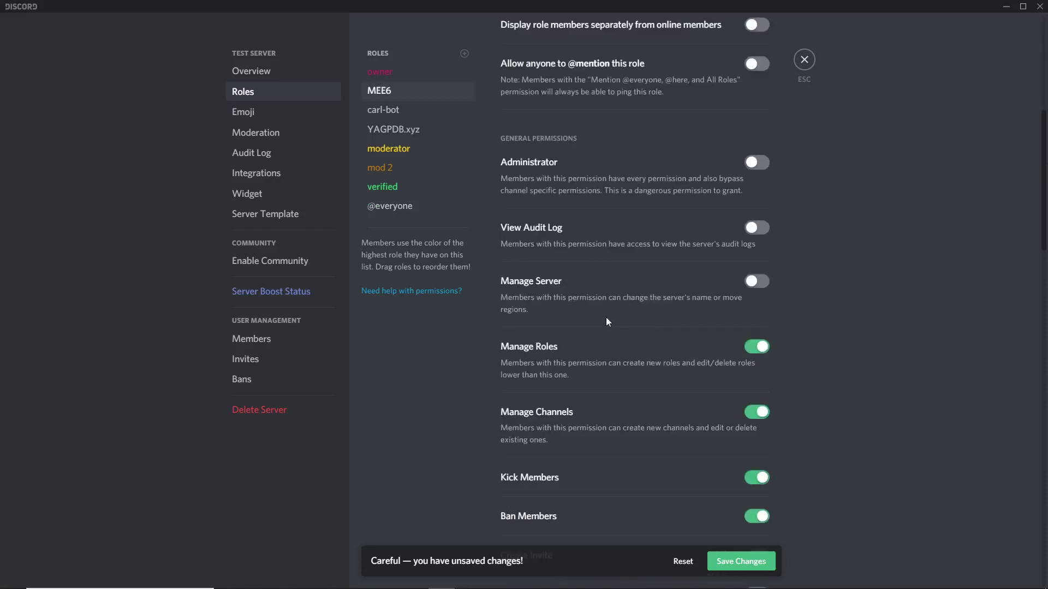
pyautogui.scroll(-1, 781, 343)
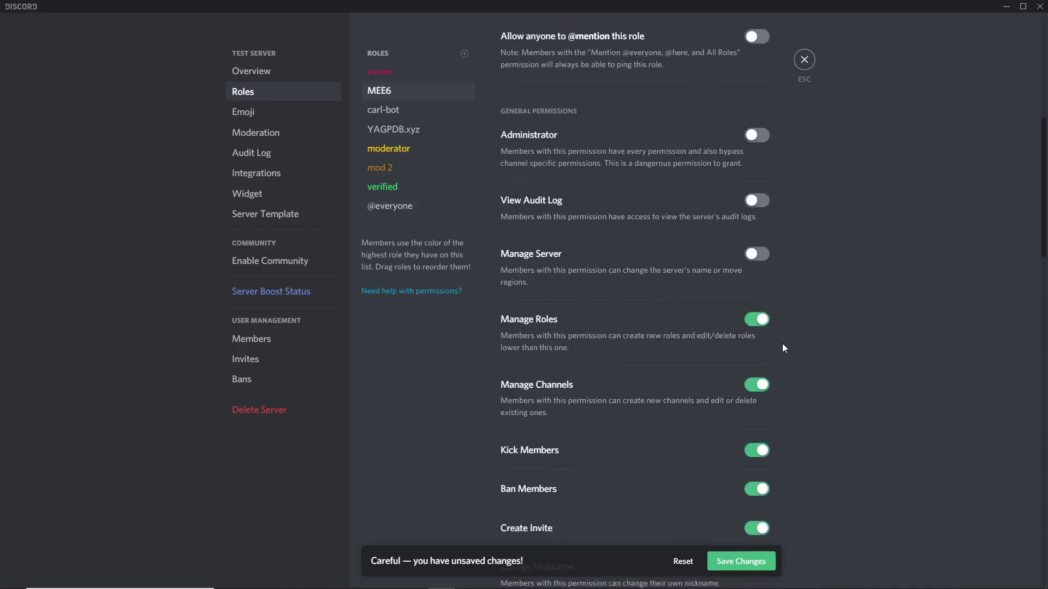
pyautogui.click(759, 567)
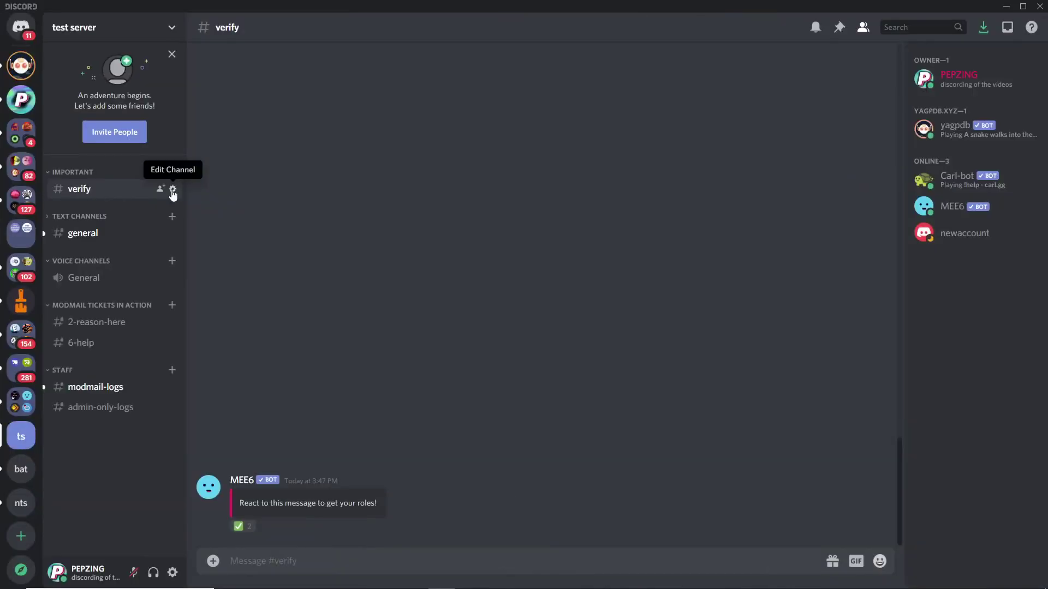
# In the verify channel's permissions, allow MEE6 Read Messages, Send Messages, Read Message History and Attach Files
pyautogui.click(172, 190)
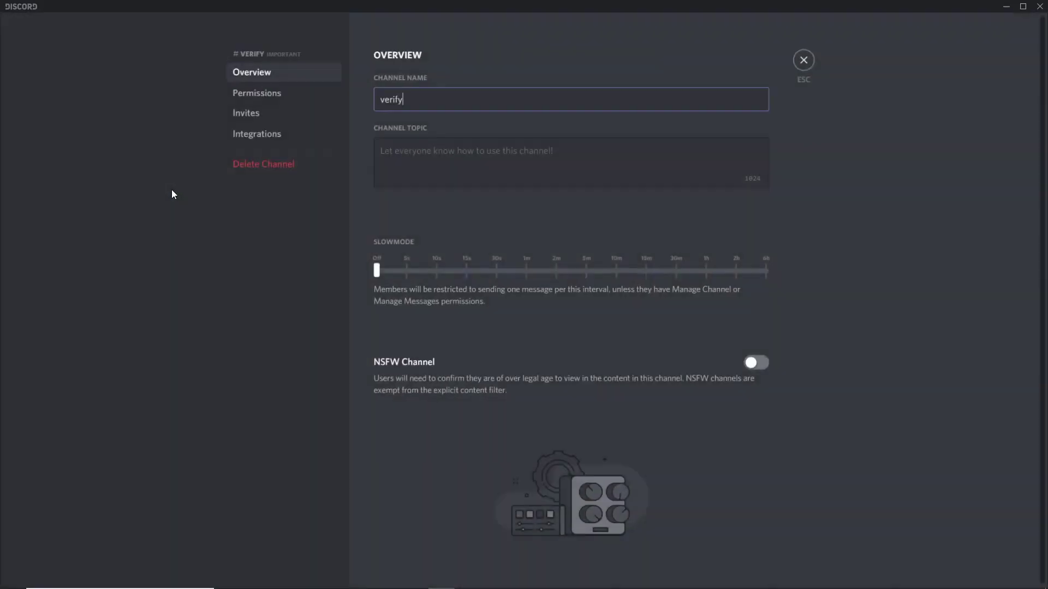
pyautogui.click(264, 93)
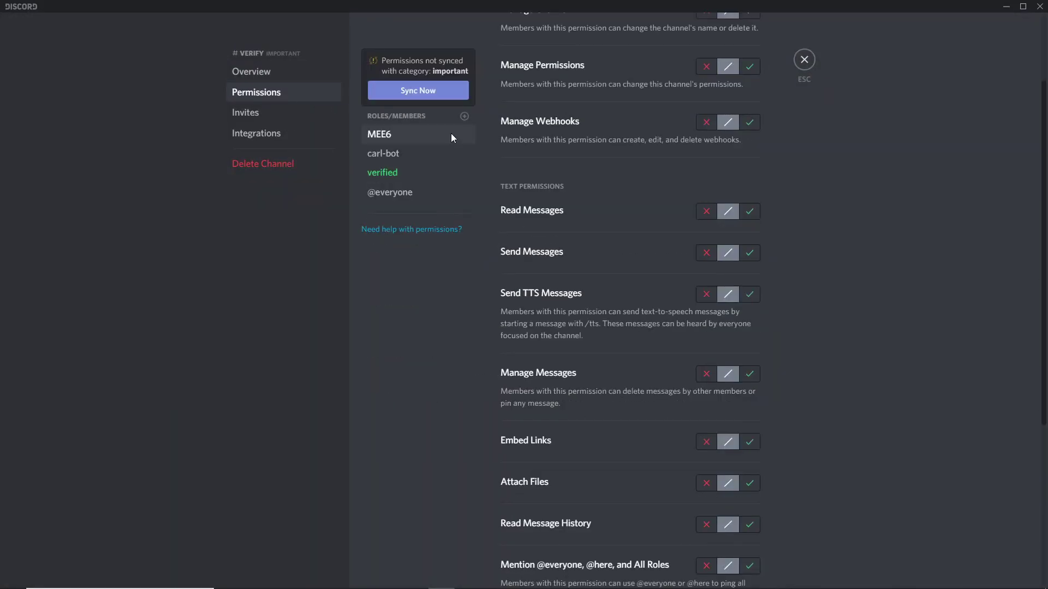
pyautogui.click(751, 211)
pyautogui.click(750, 254)
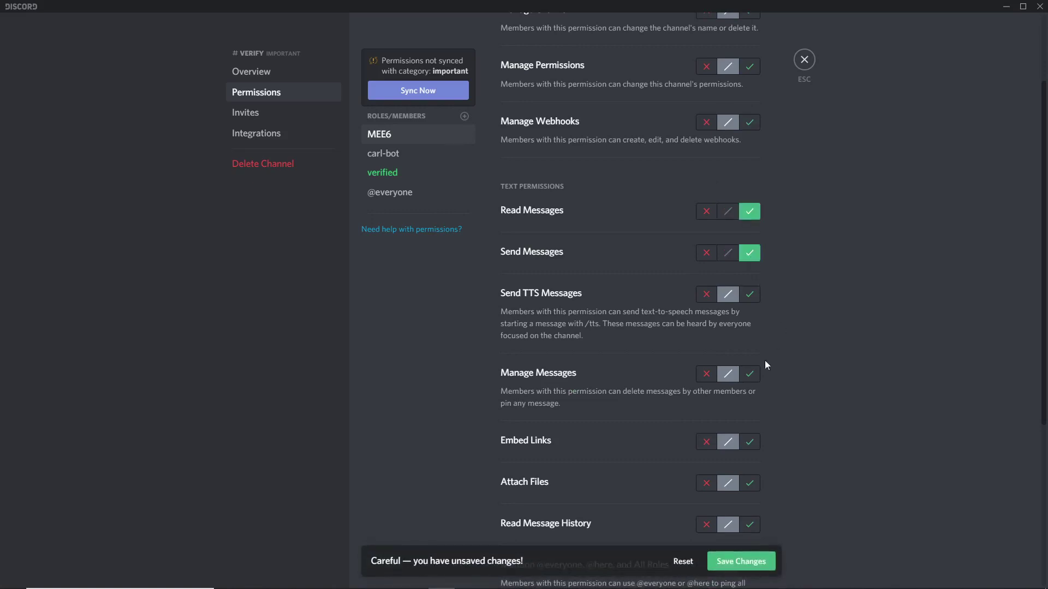
pyautogui.click(750, 525)
pyautogui.click(746, 487)
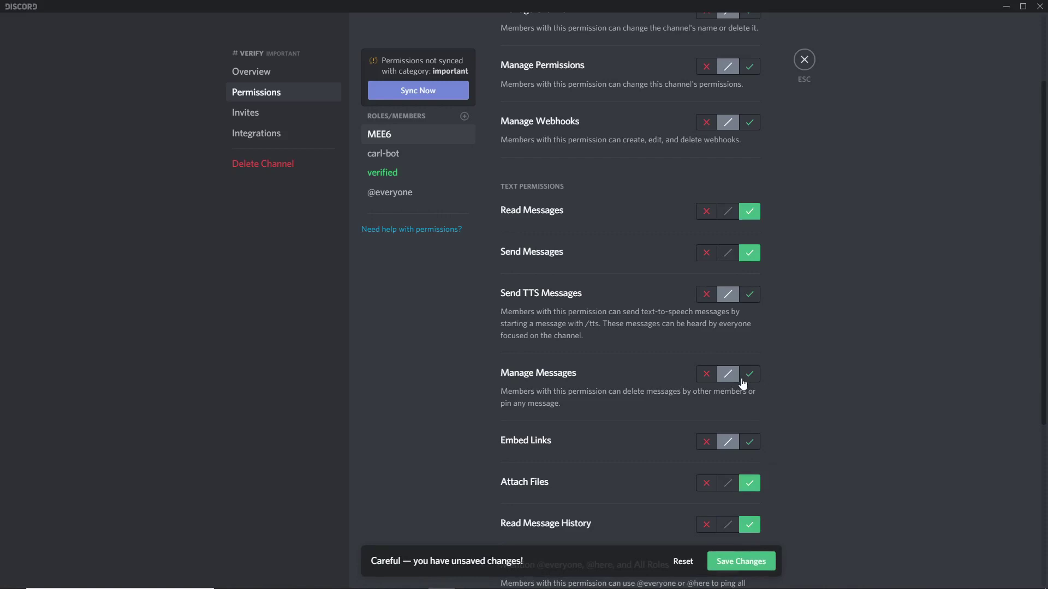
# Allow MEE6 Embed Links, Add Reactions and Use External Emojis in the verify channel, and save the permission changes
pyautogui.click(750, 442)
pyautogui.scroll(-5, 787, 342)
pyautogui.click(749, 447)
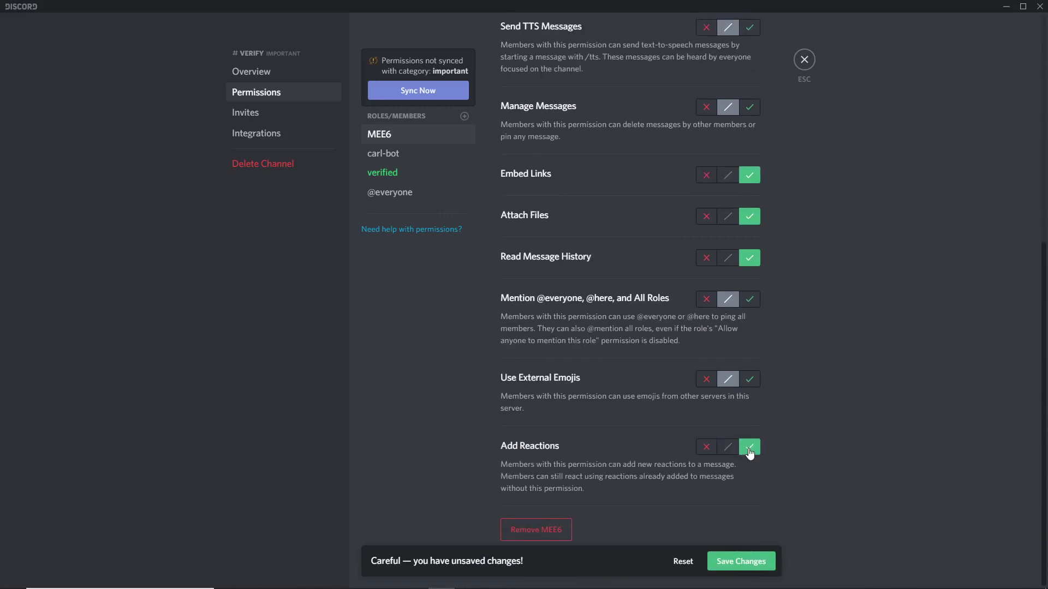
pyautogui.click(748, 380)
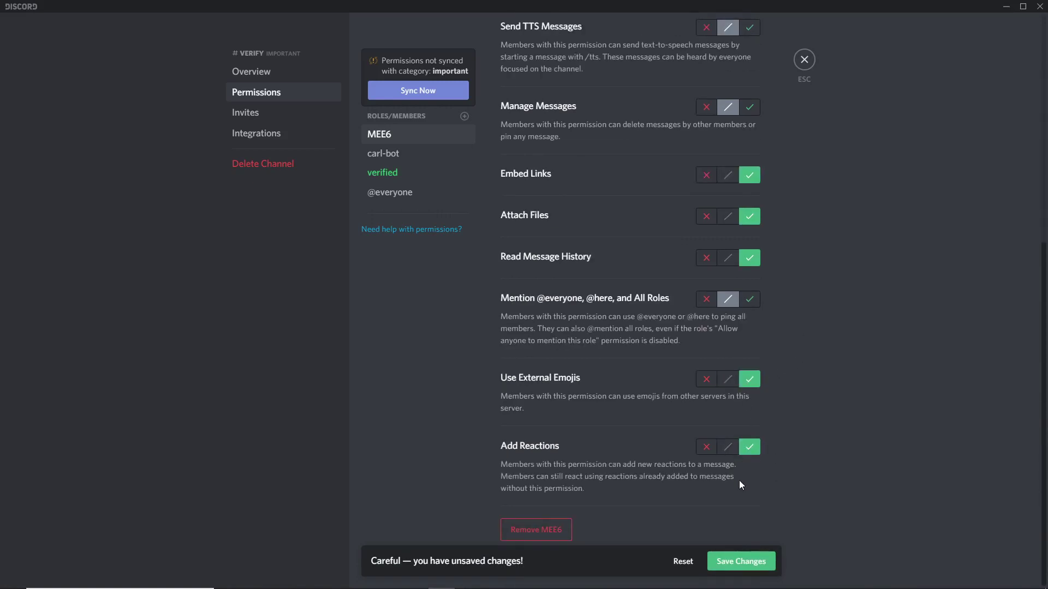
pyautogui.click(752, 561)
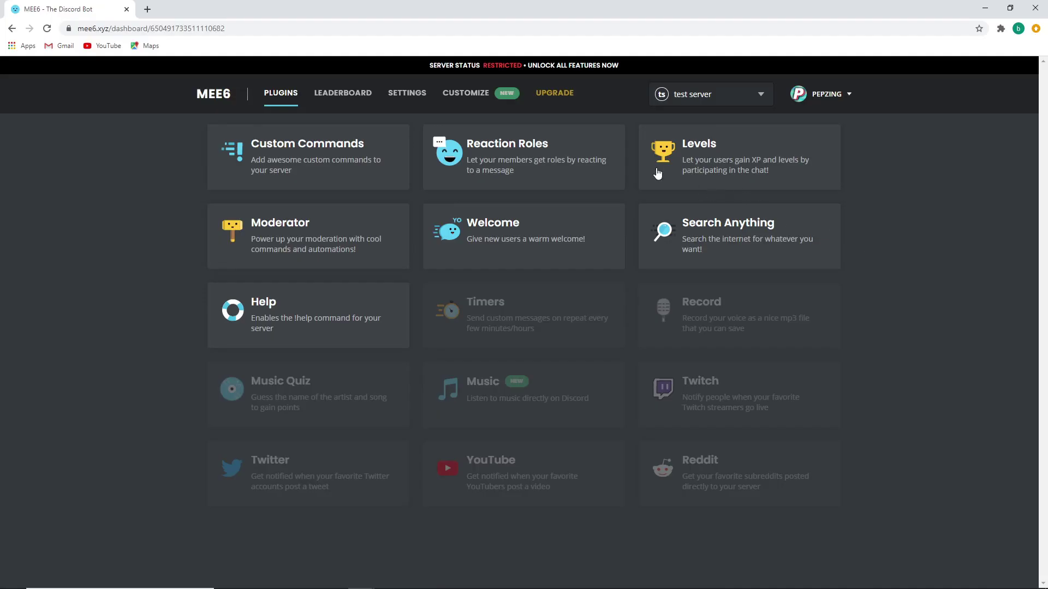
# In the MEE6 dashboard's Reaction Roles plugin, set the message channel to verify and the embed color to bright yellow
pyautogui.click(582, 171)
pyautogui.click(506, 167)
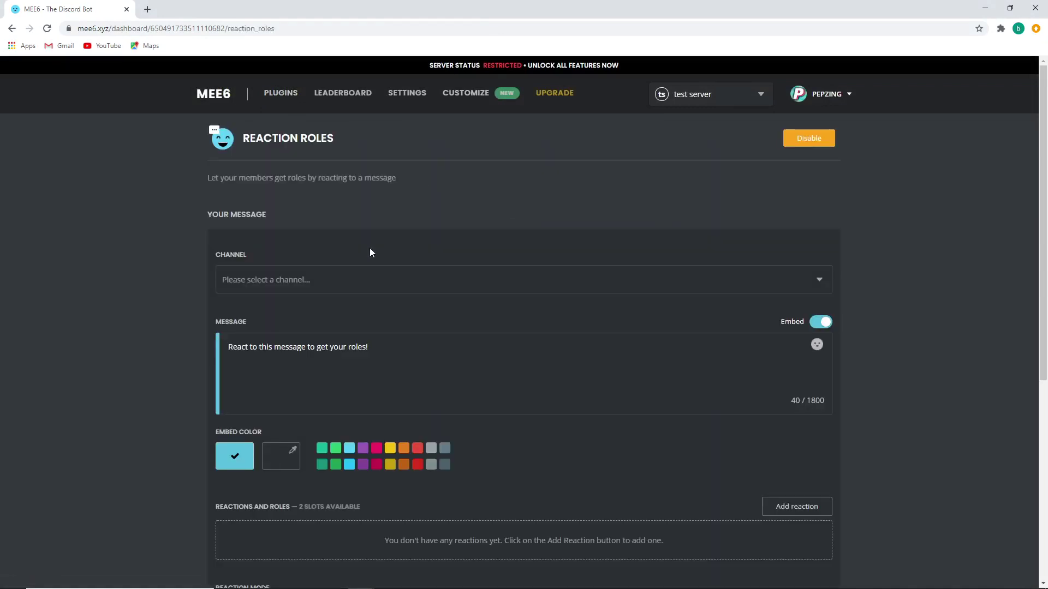
pyautogui.click(391, 277)
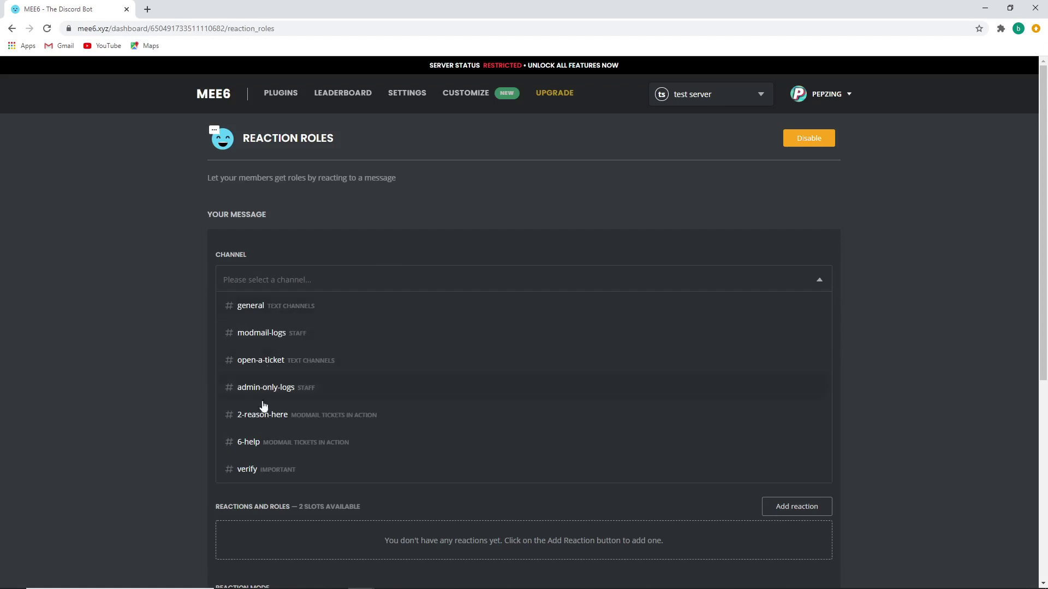
pyautogui.click(280, 471)
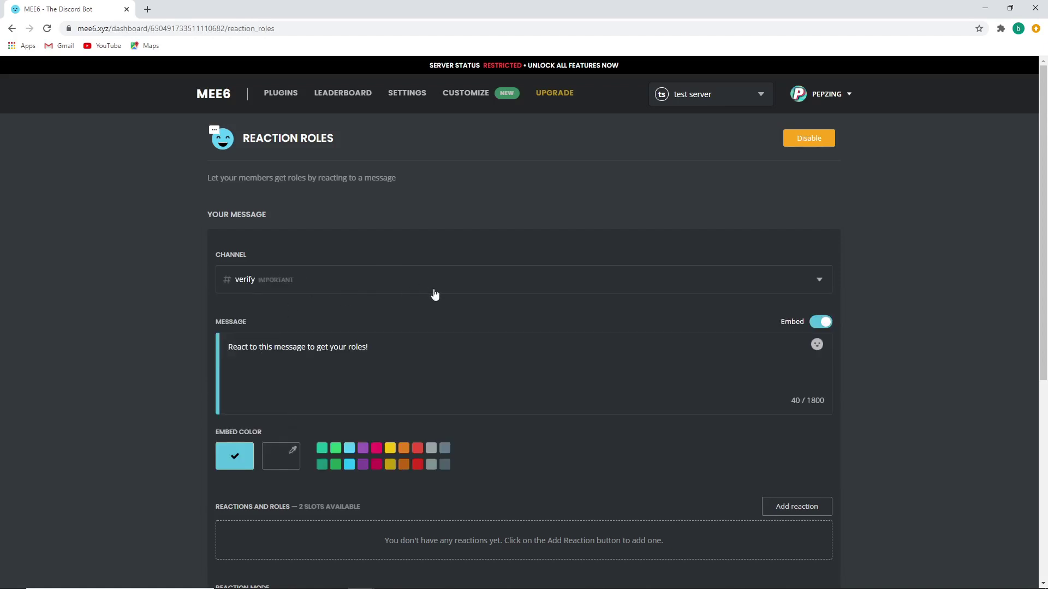
pyautogui.scroll(-3, 434, 294)
pyautogui.click(419, 184)
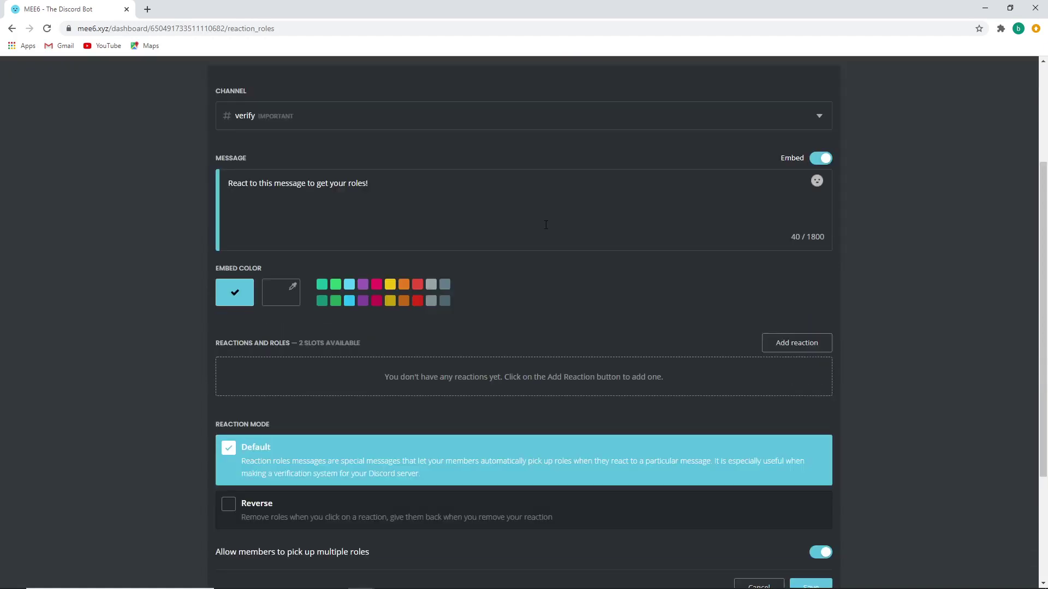
pyautogui.click(390, 286)
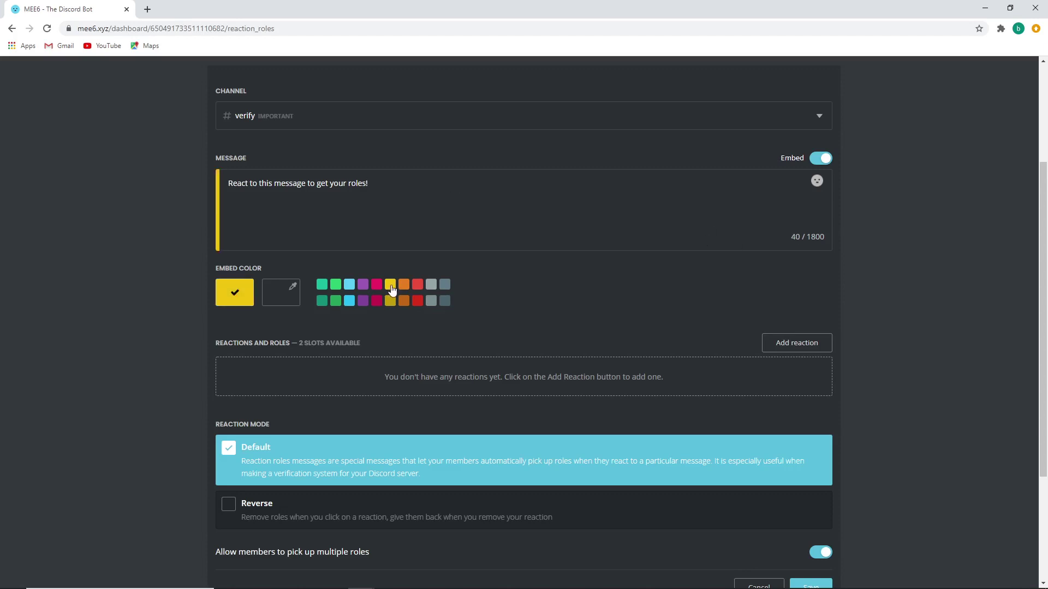
# Add a thumbs-up reaction that gives the verified role, keep the Default reaction mode, and save the reaction role message
pyautogui.scroll(-1, 784, 290)
pyautogui.click(784, 290)
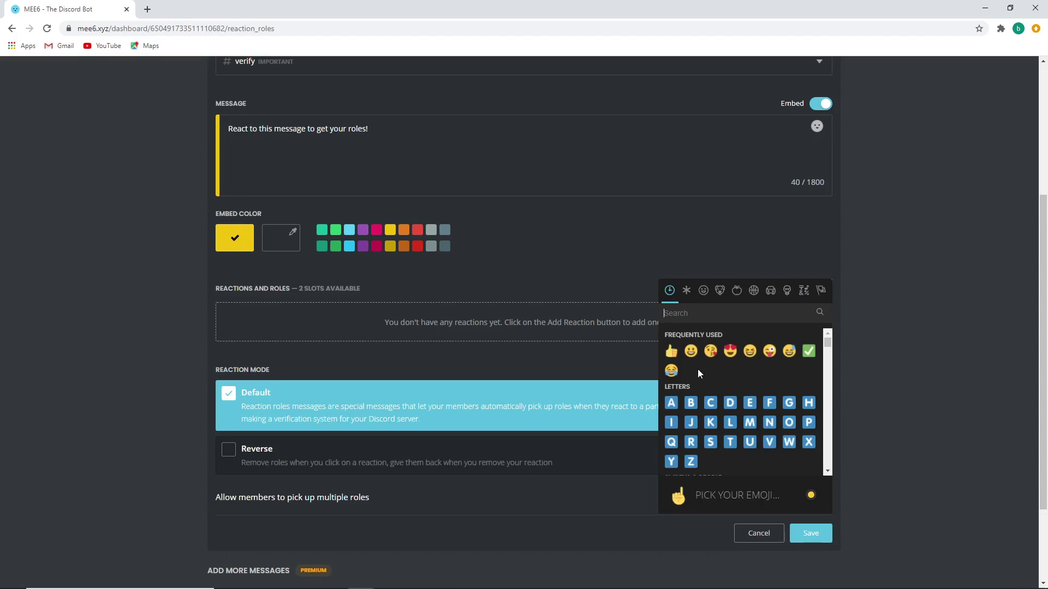
pyautogui.click(672, 352)
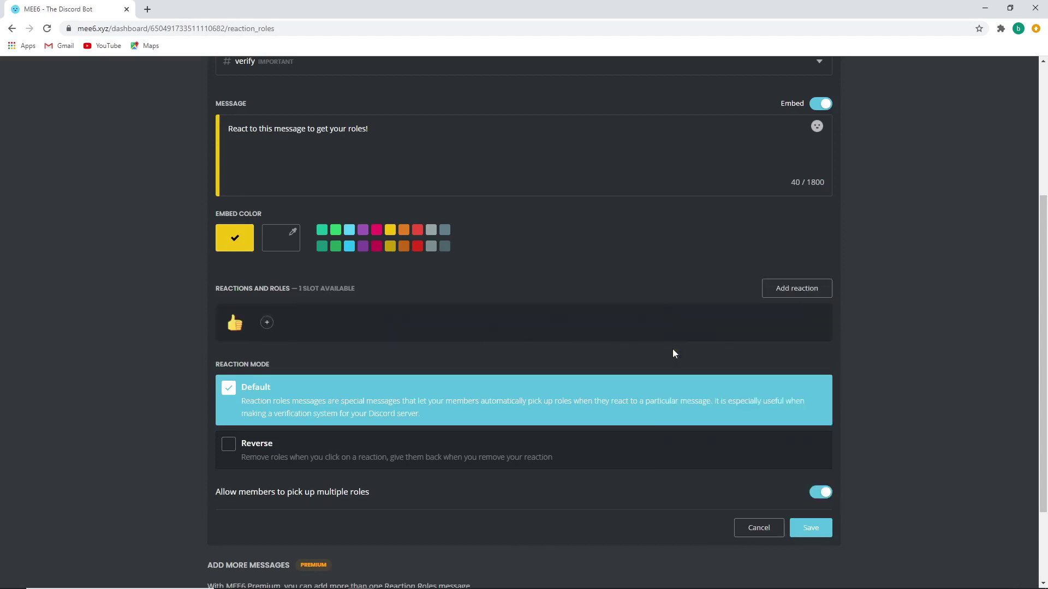
pyautogui.click(267, 326)
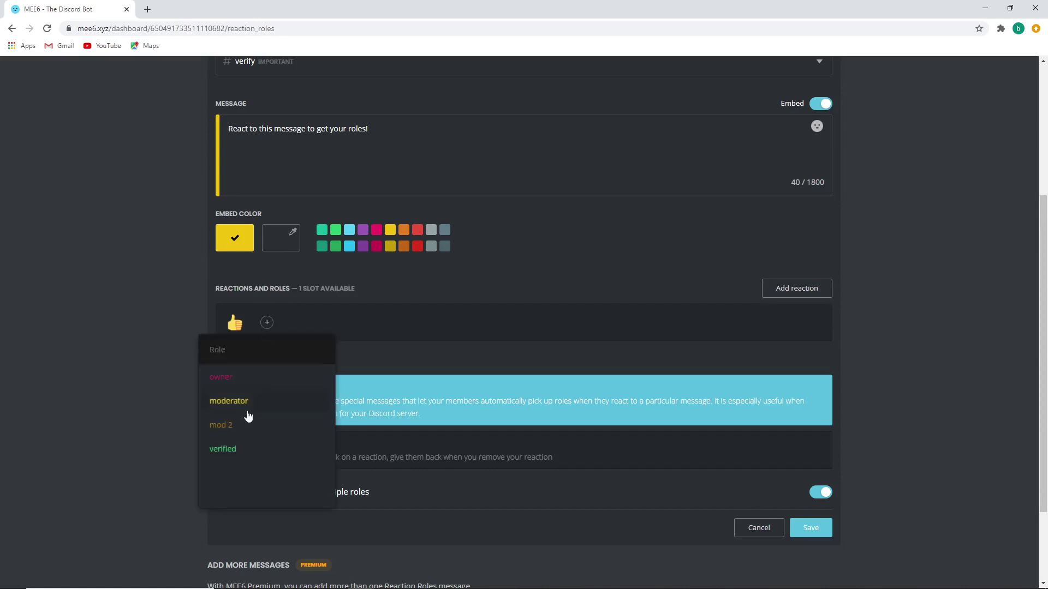
pyautogui.click(251, 450)
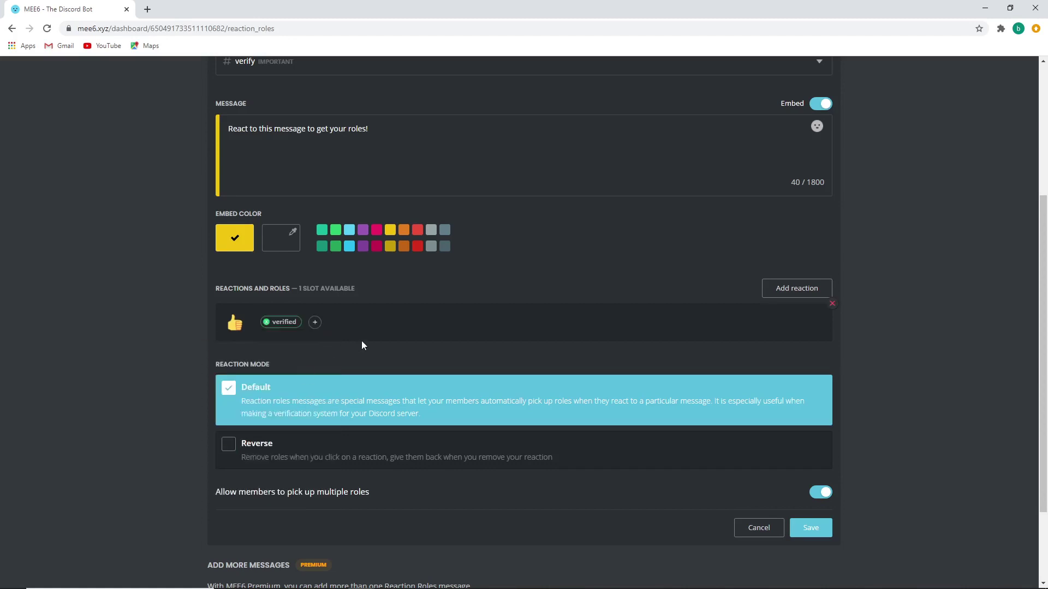
pyautogui.scroll(-2, 214, 345)
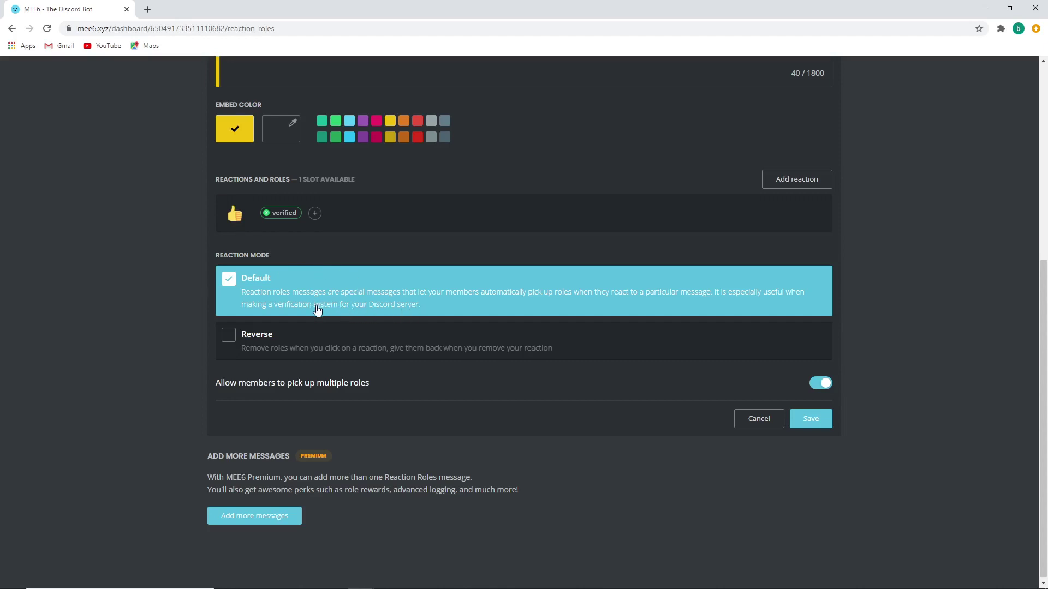
pyautogui.click(816, 418)
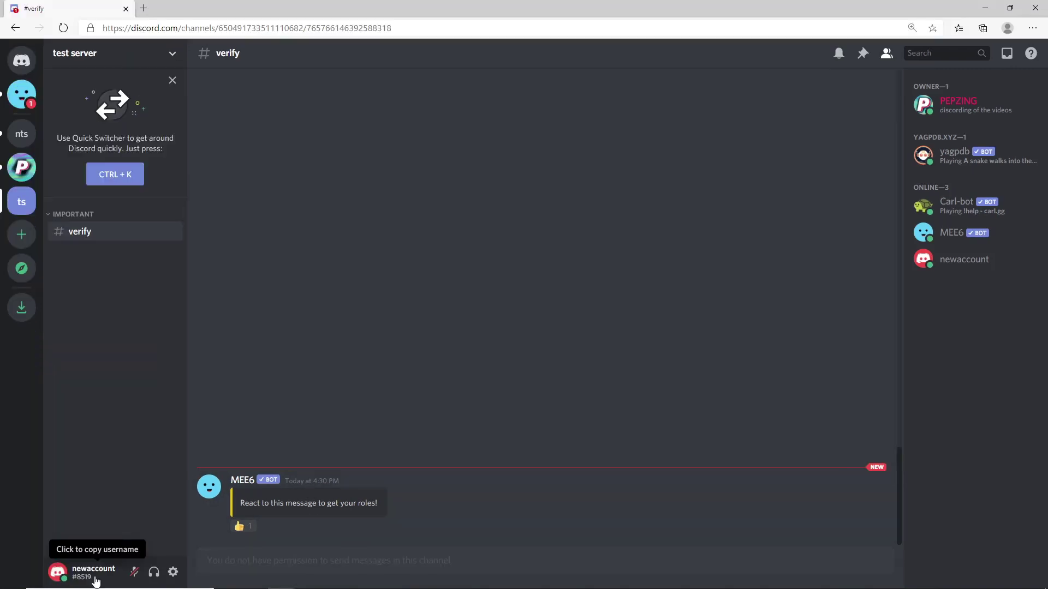
# On the test account, check its roles in the member list and react with the thumbs-up to MEE6's message in the verify channel
pyautogui.click(963, 259)
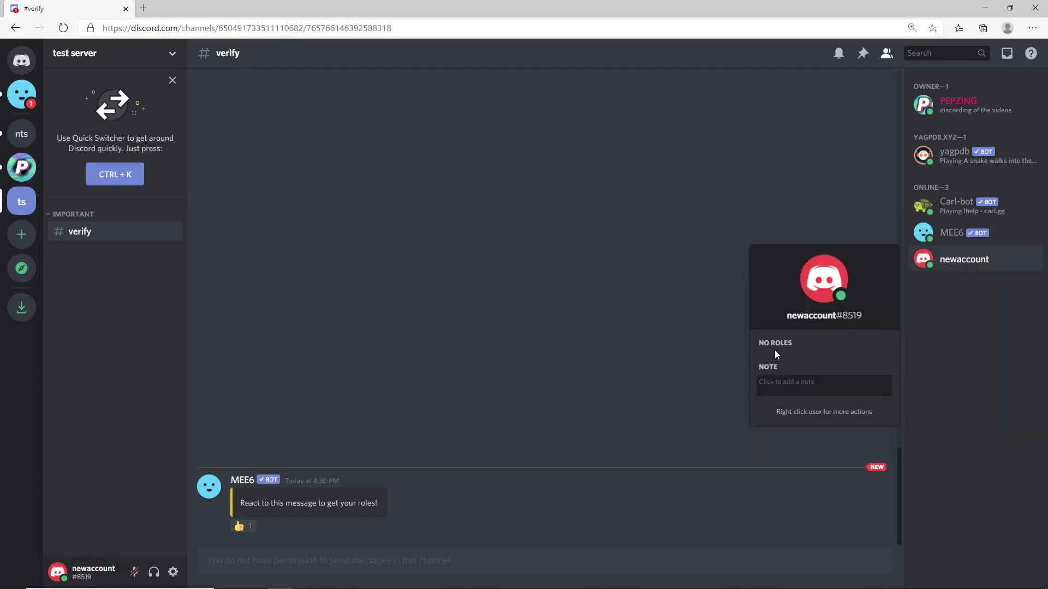
pyautogui.click(110, 237)
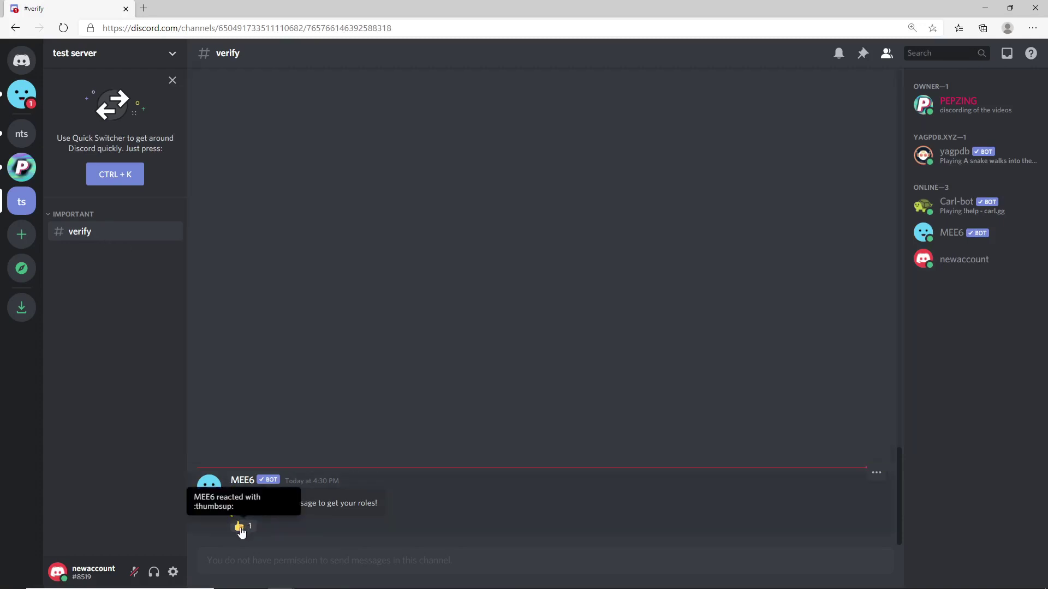
pyautogui.click(240, 527)
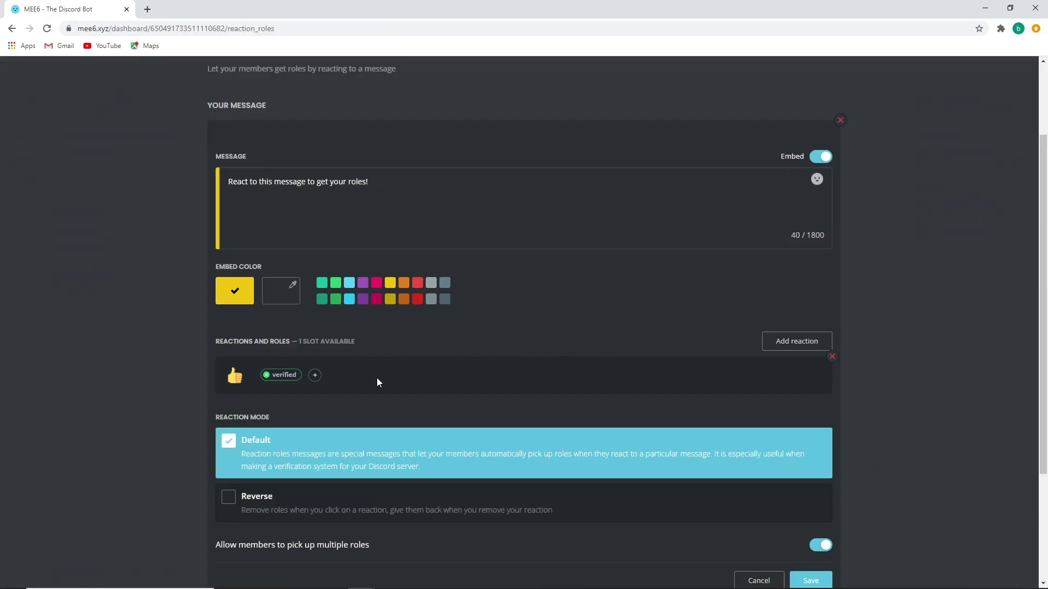
# Back in the MEE6 dashboard, add a second reaction with the grinning face emoji that gives the verified role
pyautogui.click(315, 376)
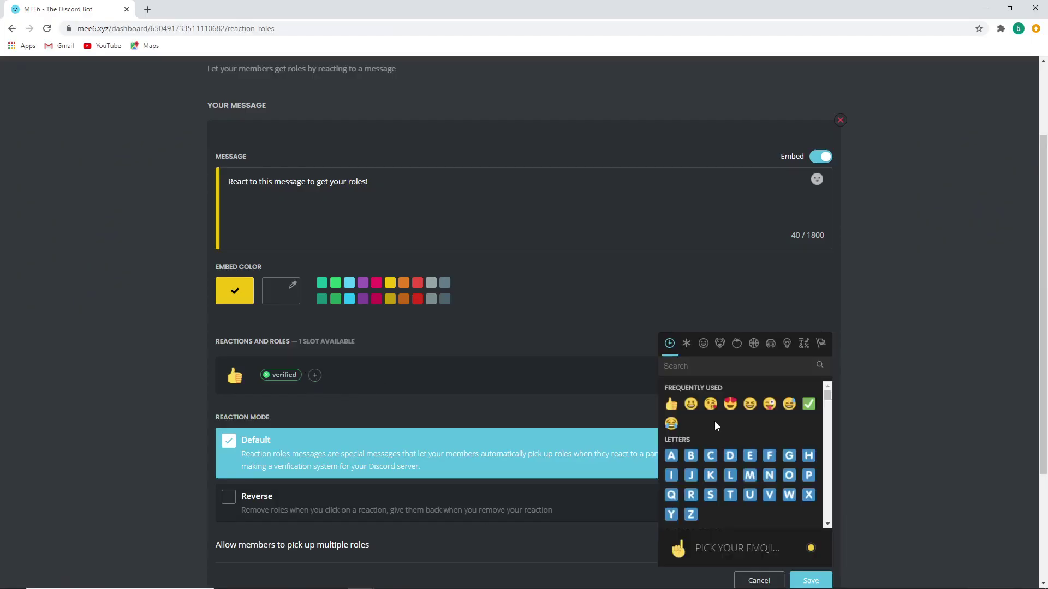
pyautogui.click(691, 404)
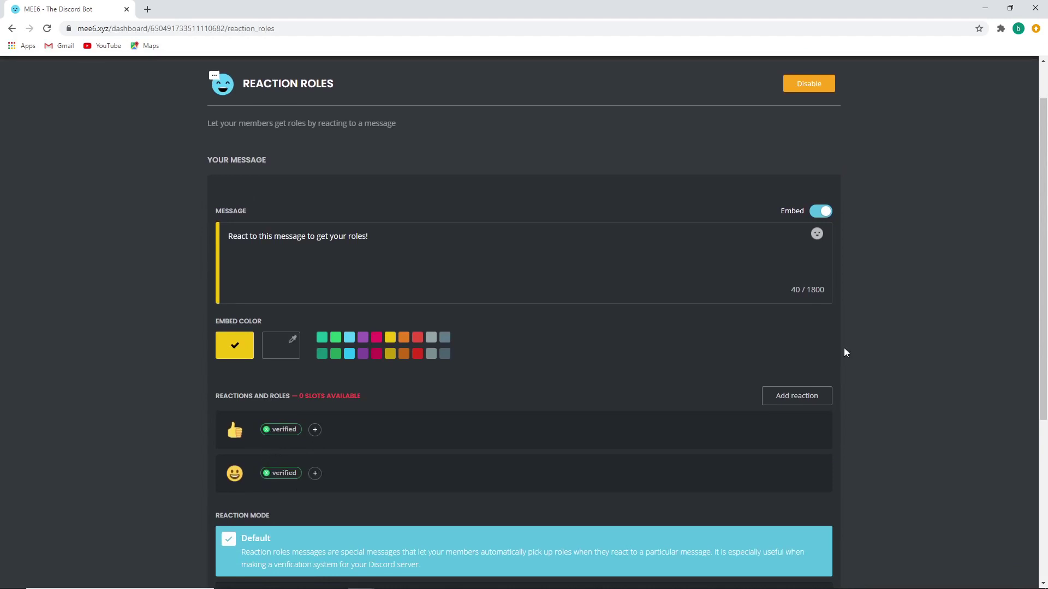
# Switch to Discord and look through the channel list of the AskDiscord server that contains the reaction-roles channel
pyautogui.hotkey('alt', 'Tab')
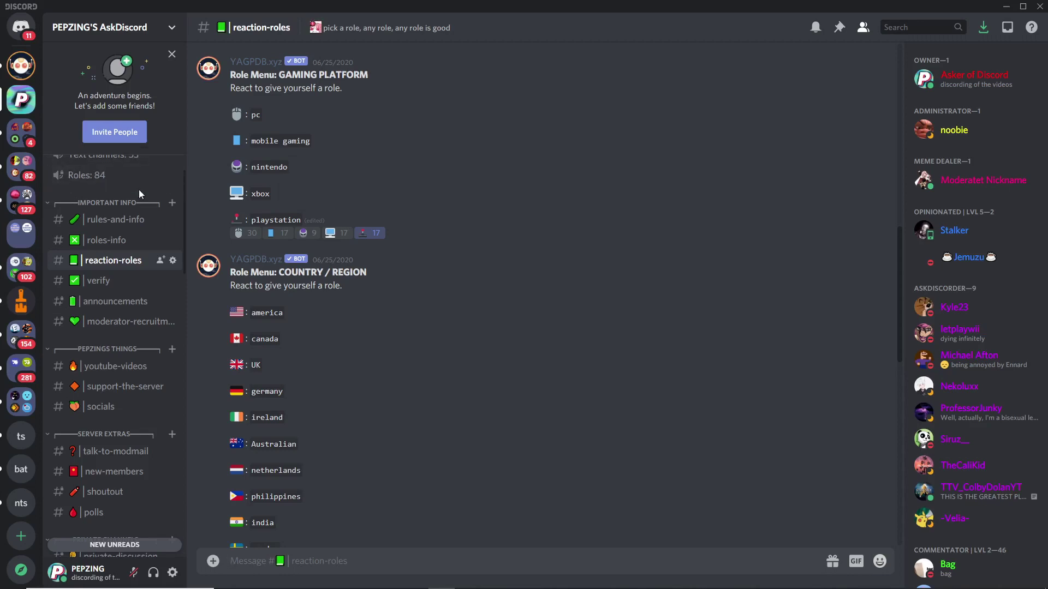
pyautogui.scroll(-3, 140, 263)
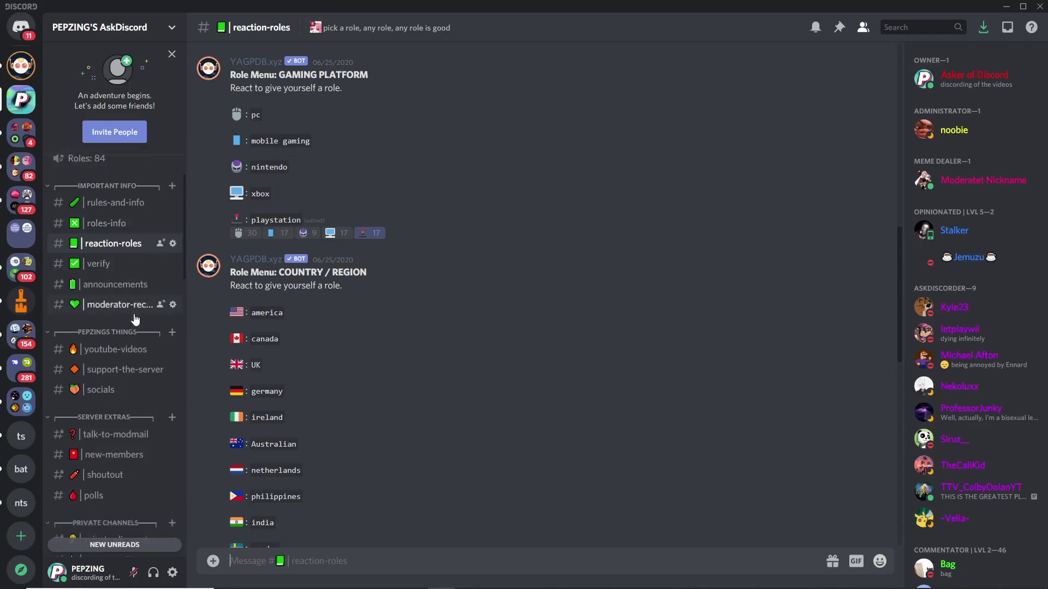
pyautogui.scroll(-4, 135, 319)
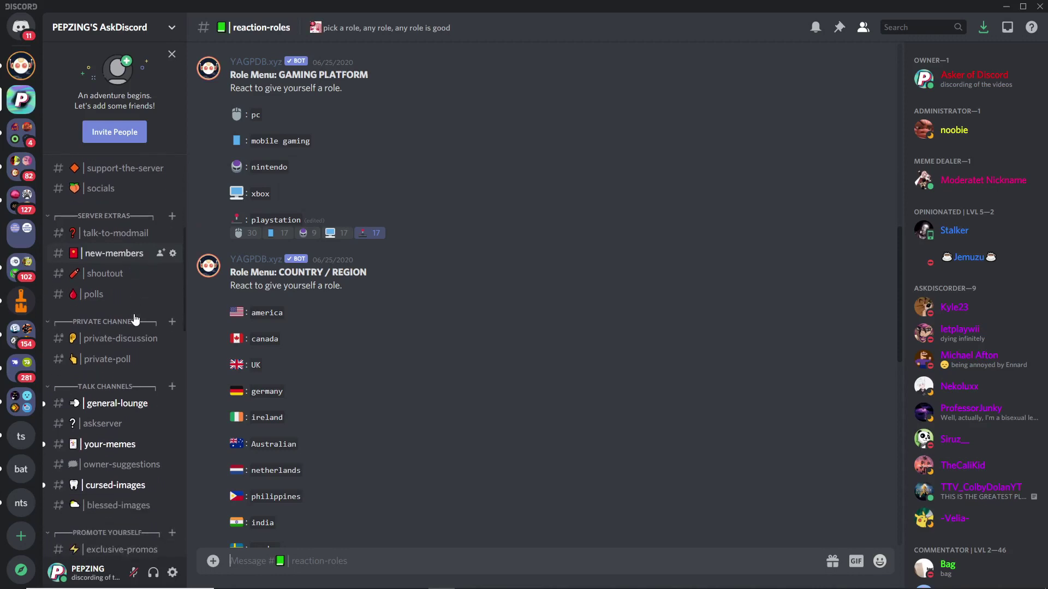
pyautogui.scroll(8, 143, 391)
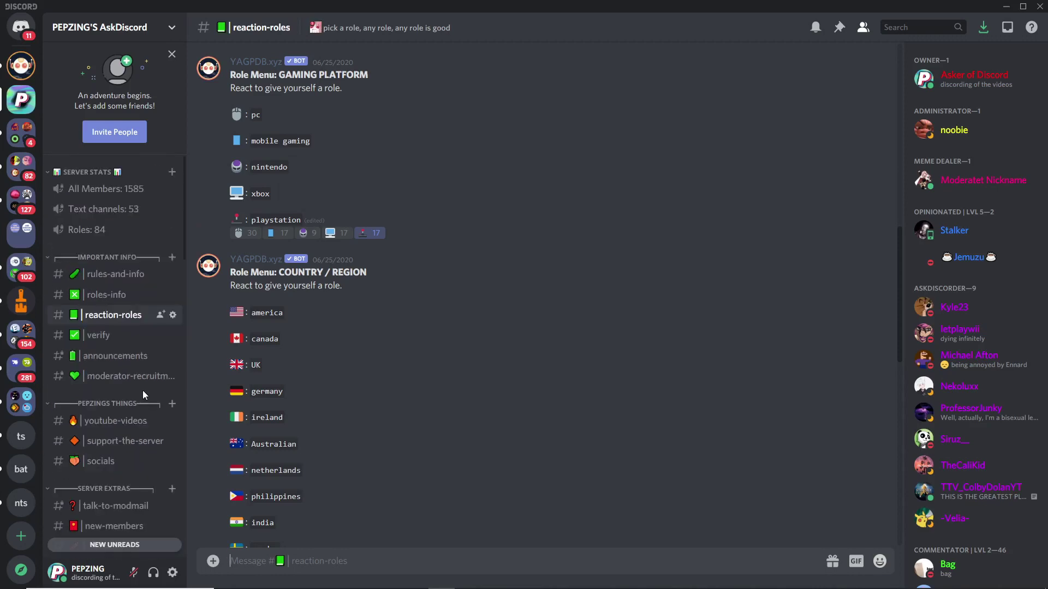